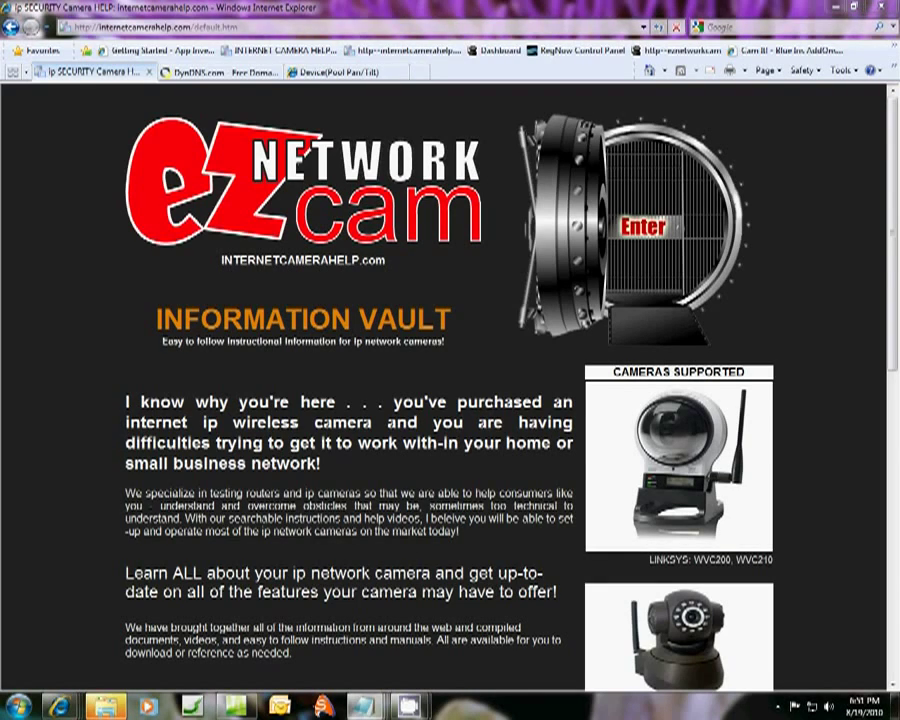
scroll(678, 300, down, 3)
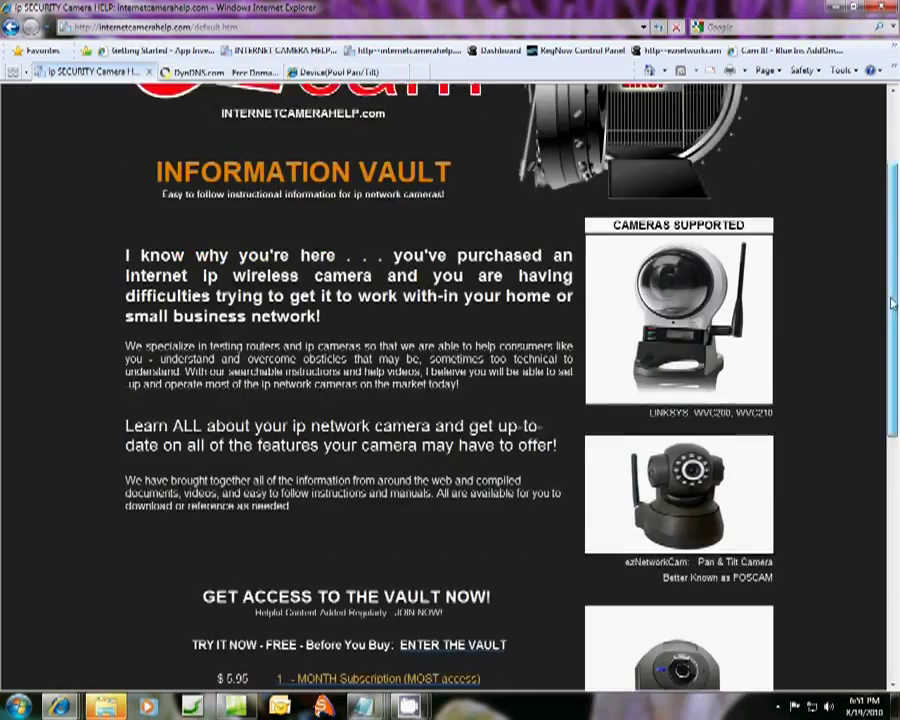
scroll(678, 250, down, 3)
scroll(678, 220, down, 2)
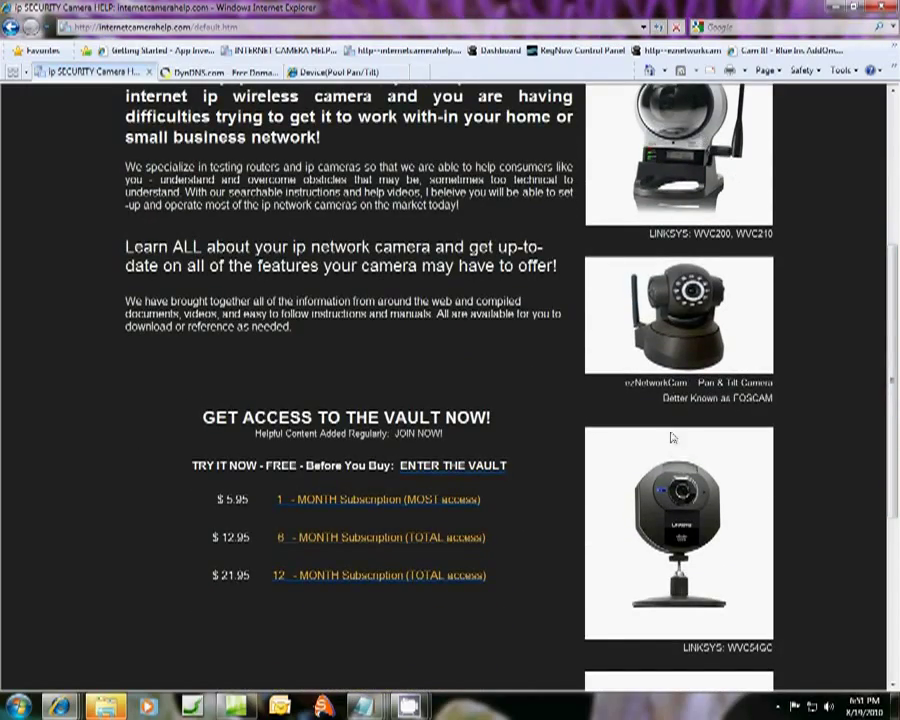
mouse_move(890, 370)
mouse_down()
mouse_move(890, 397)
mouse_move(893, 178)
mouse_move(895, 512)
mouse_move(895, 175)
mouse_up()
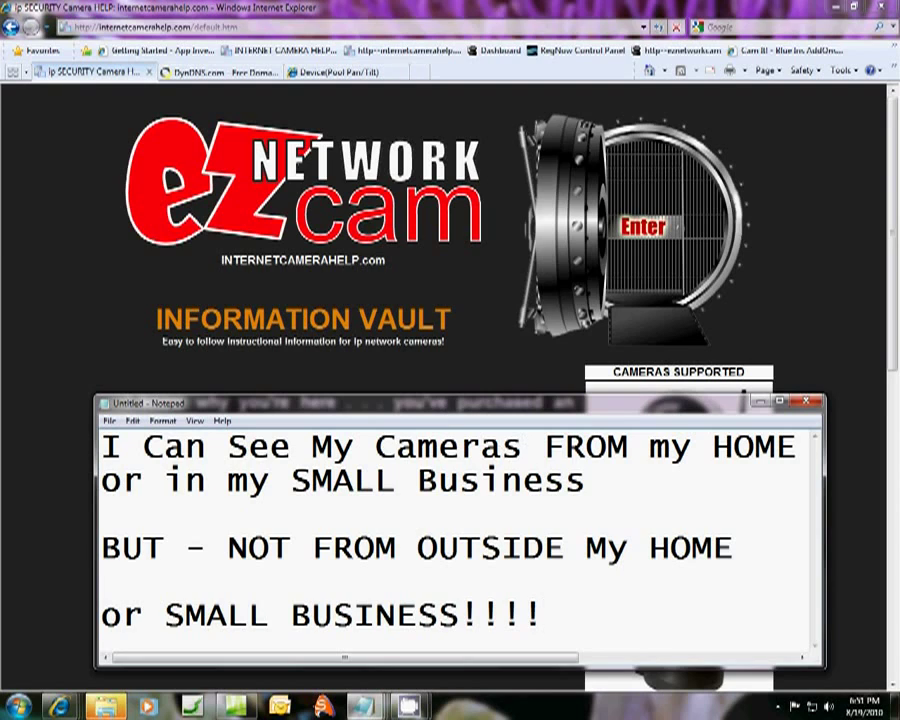
- Highlight the internal camera IP 192.168.1.188 and then its port :1040 in the Notepad note
drag(521, 92, 521, 233)
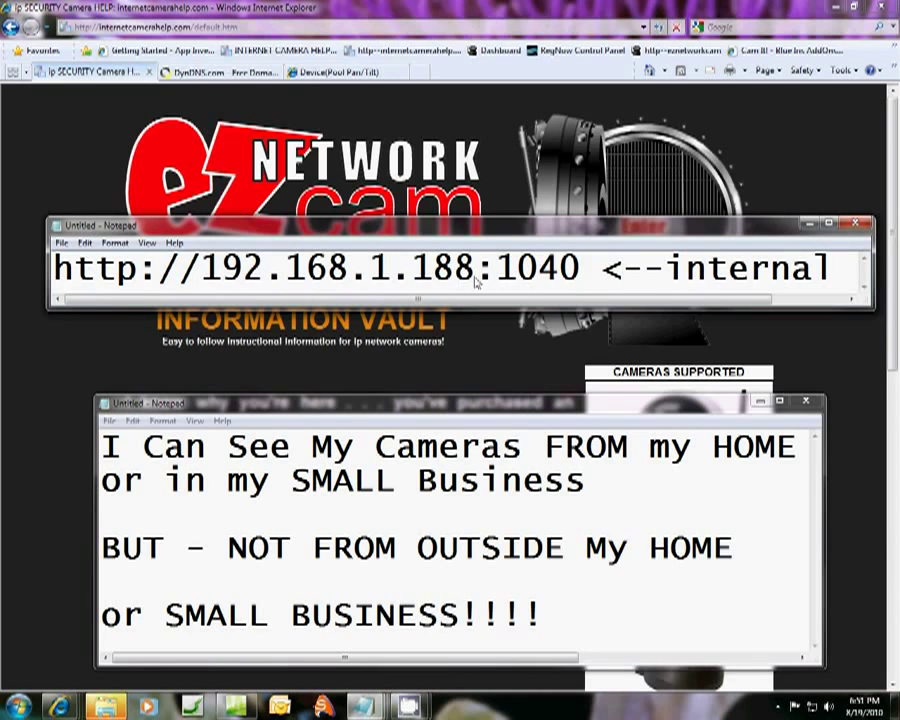
drag(206, 268, 588, 284)
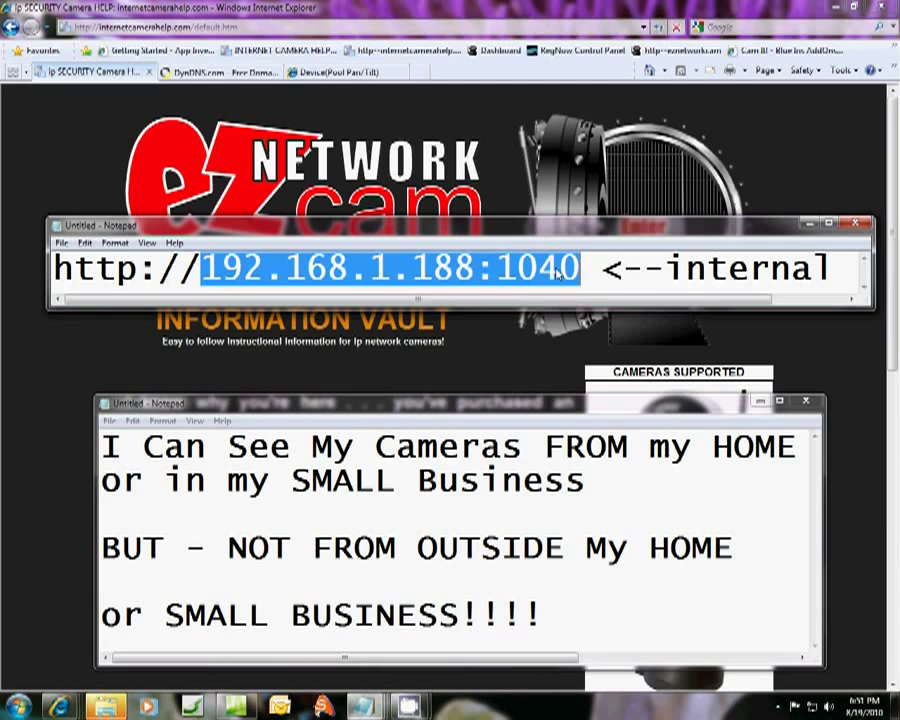
click(500, 270)
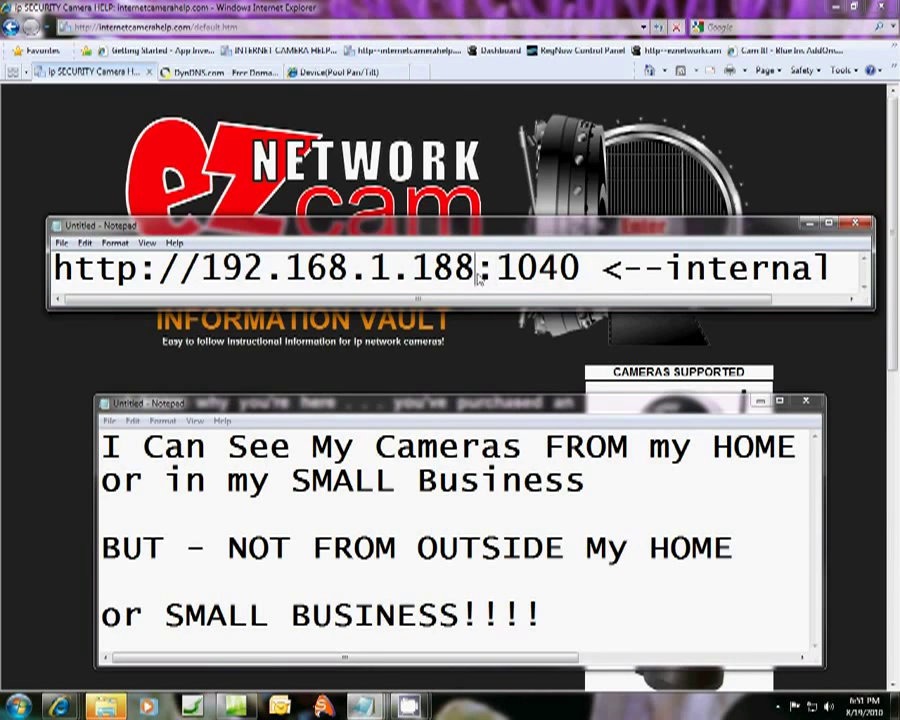
drag(478, 268, 582, 270)
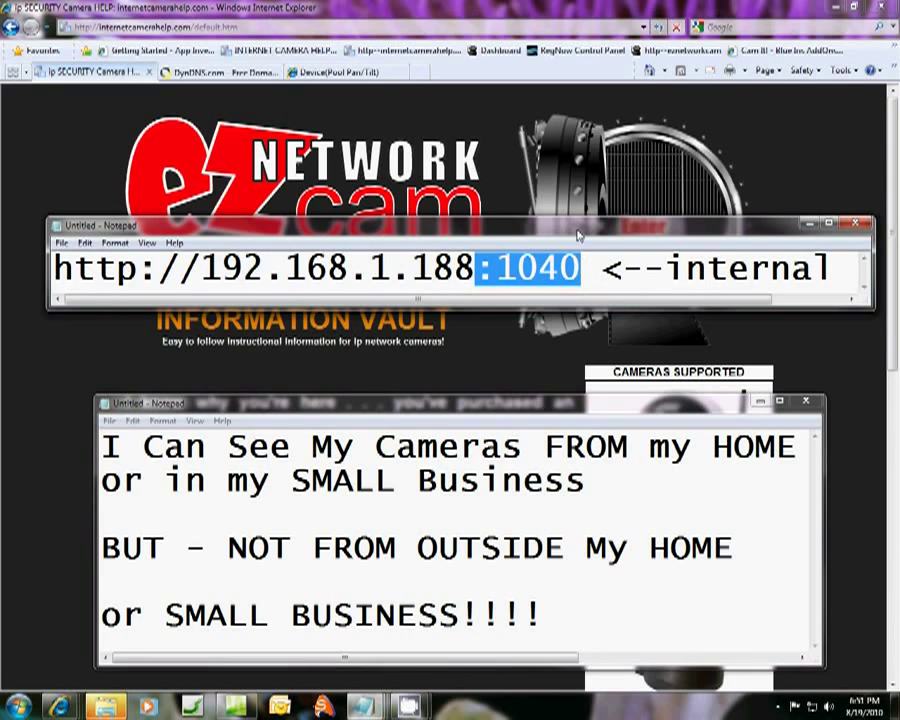
drag(578, 231, 580, 244)
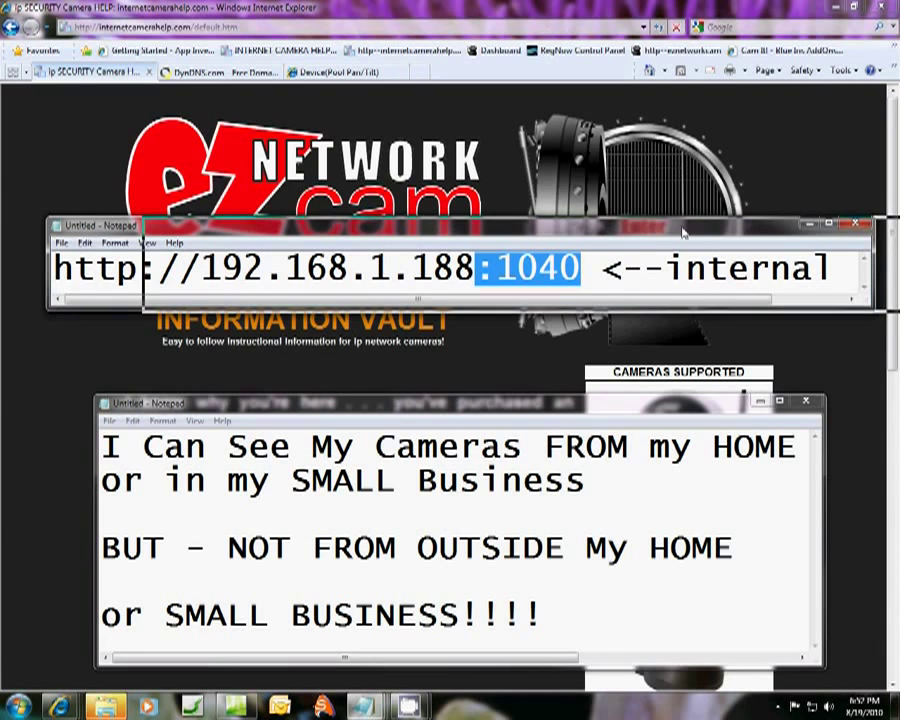
click(583, 285)
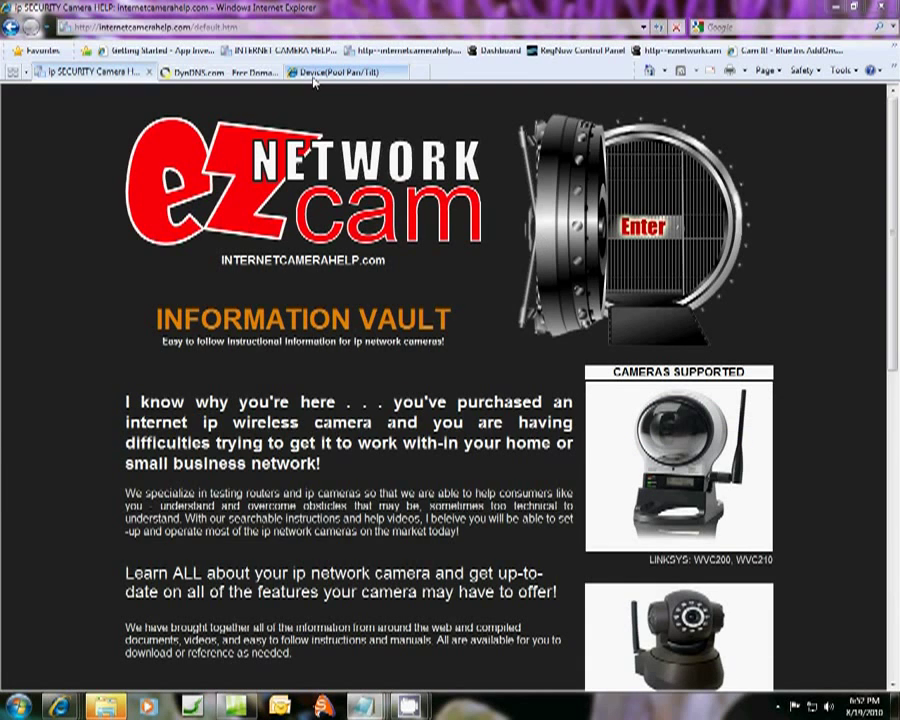
- Show the pool camera live view and highlight the hostname part of its address
click(330, 71)
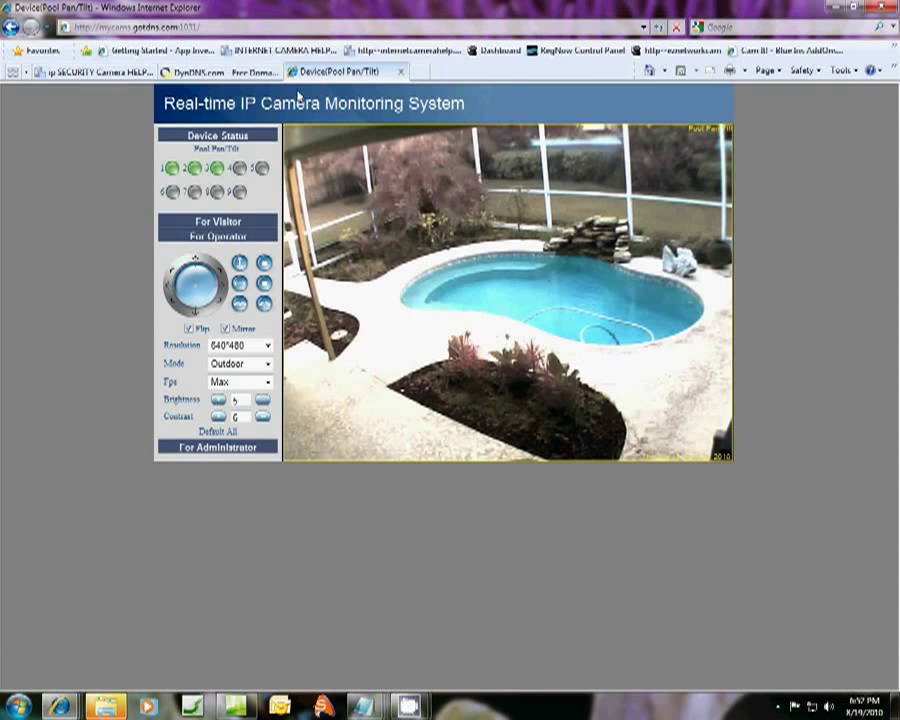
click(178, 27)
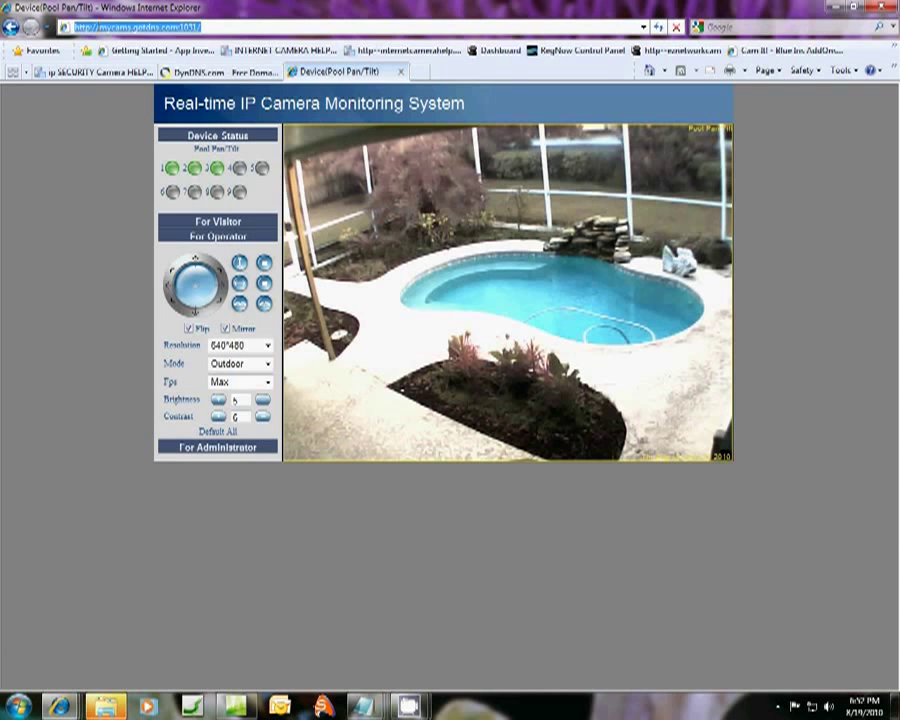
drag(96, 27, 210, 27)
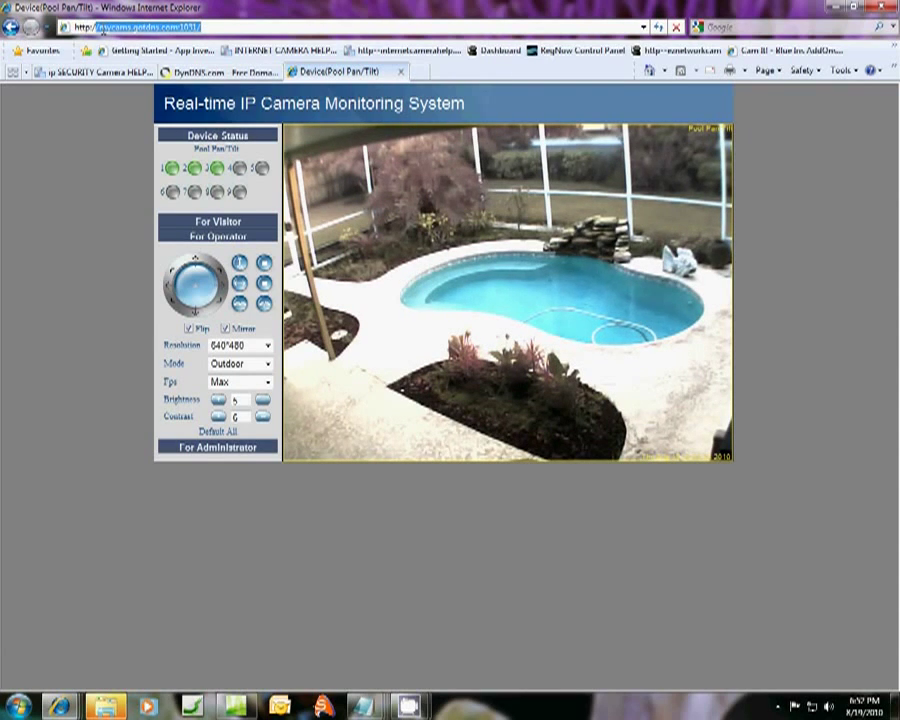
drag(98, 27, 172, 27)
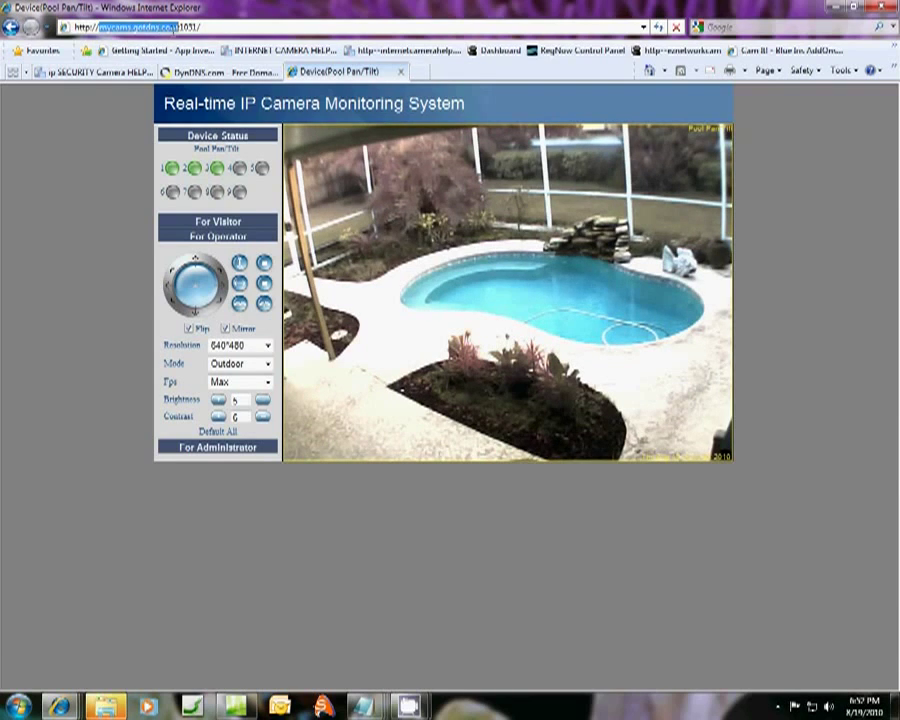
click(181, 27)
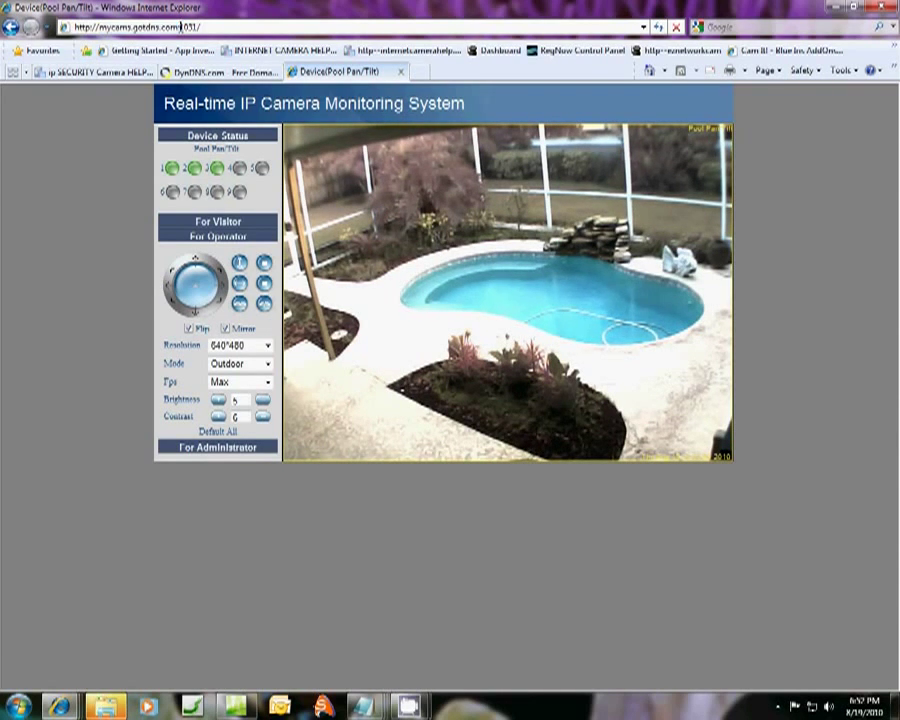
- Highlight the port :1031 and hostname mycams.gotdns.com, then move to the DynDNS tab
drag(181, 27, 196, 27)
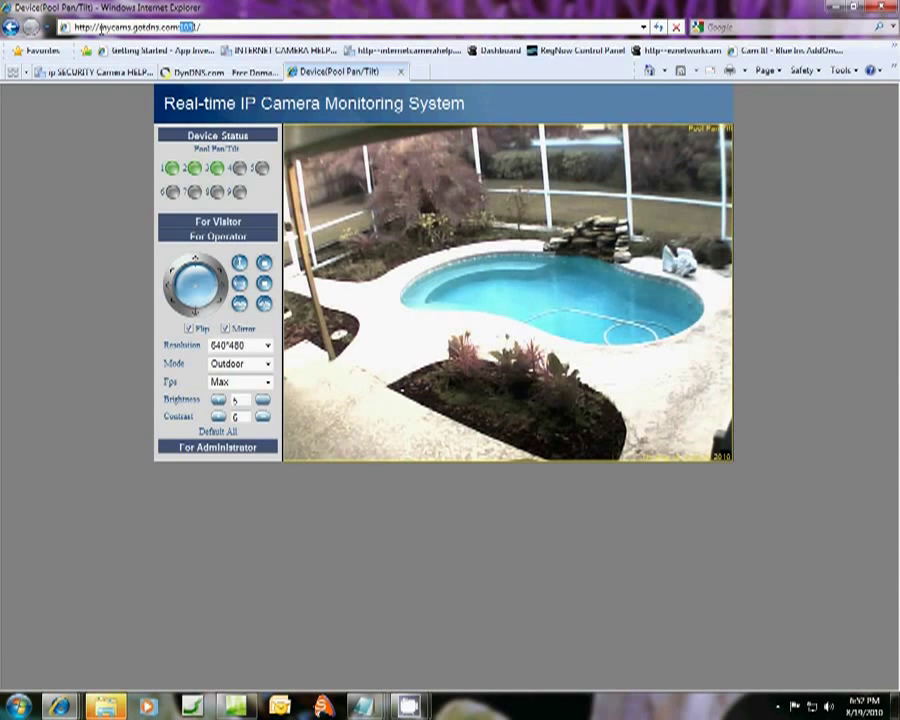
drag(99, 27, 172, 27)
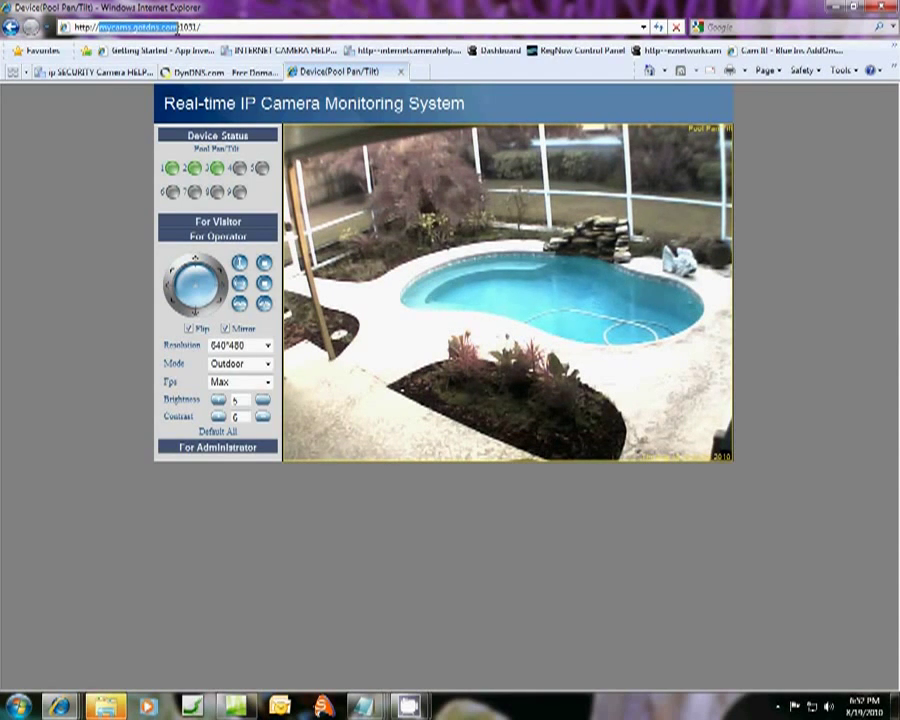
drag(182, 27, 190, 27)
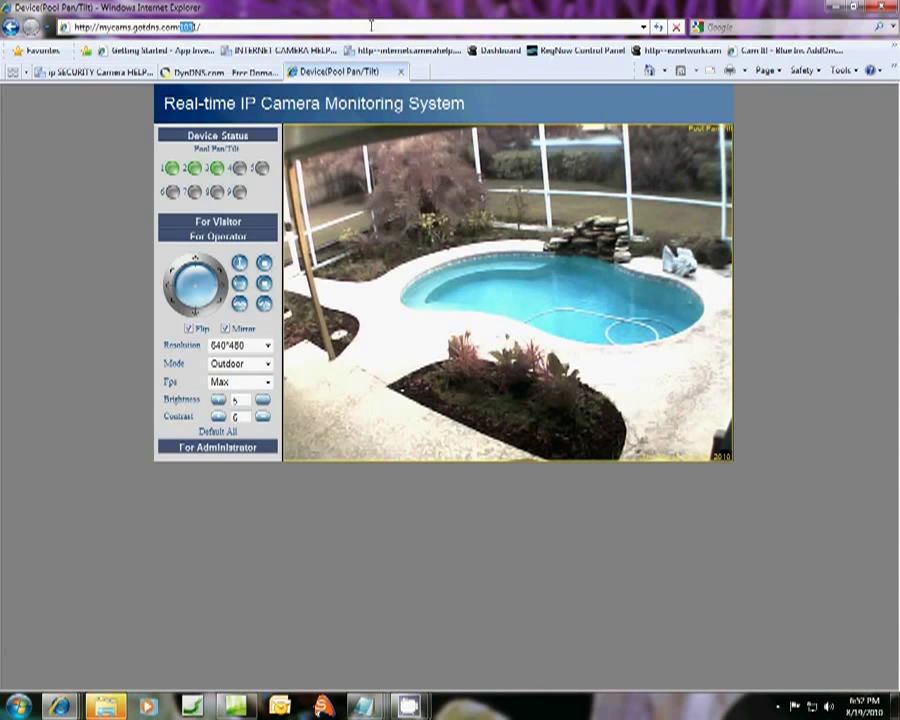
click(220, 71)
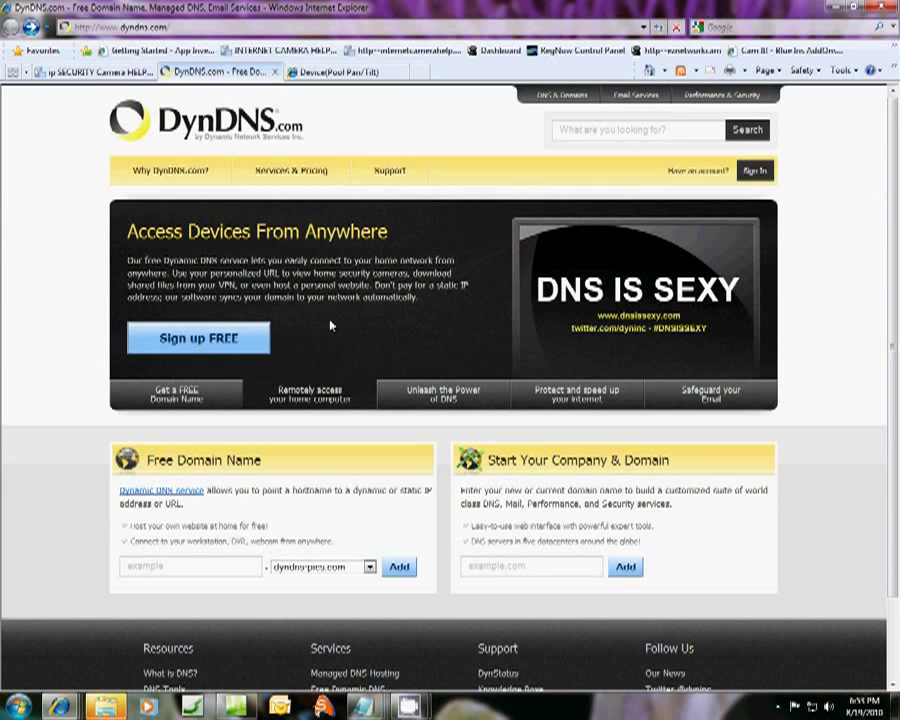
- Choose the free DynDNS plan to reach the Add New Hostname page
click(225, 343)
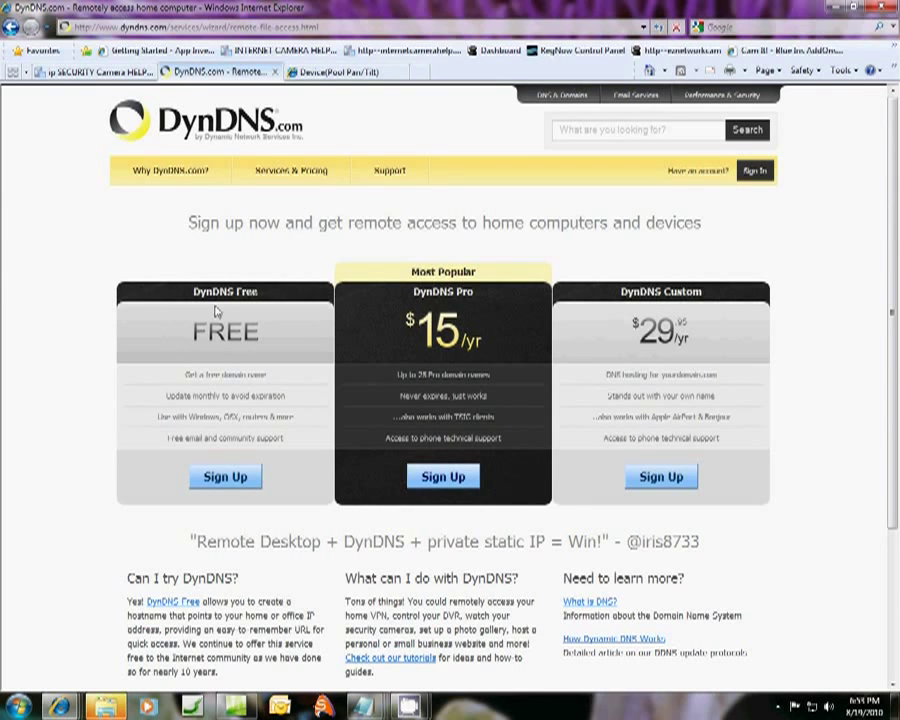
click(237, 480)
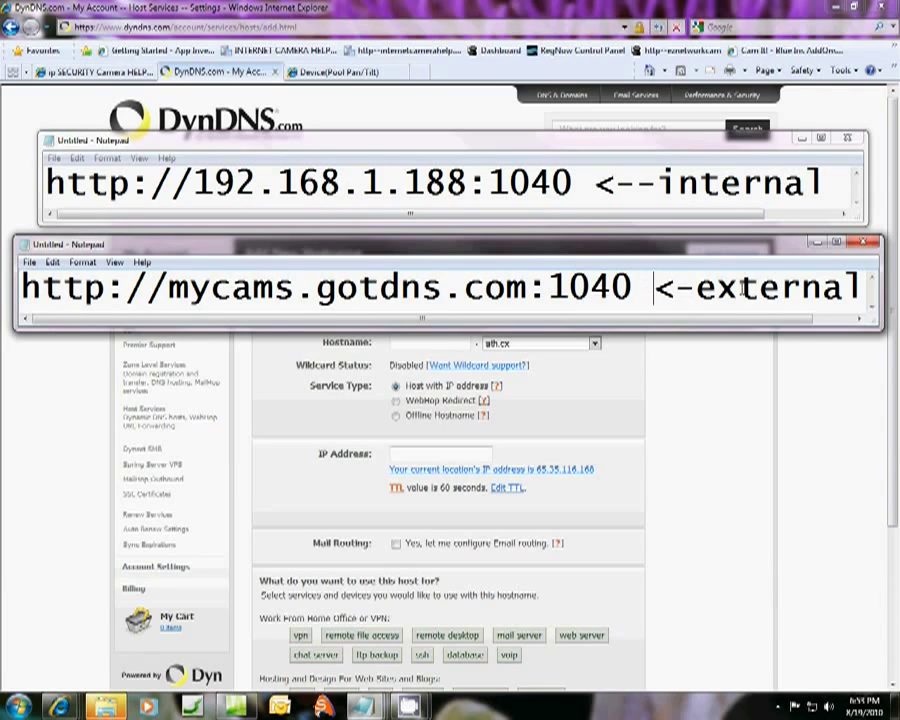
- Highlight the '<-external' label, then close both Notepad address notes
drag(654, 288, 869, 290)
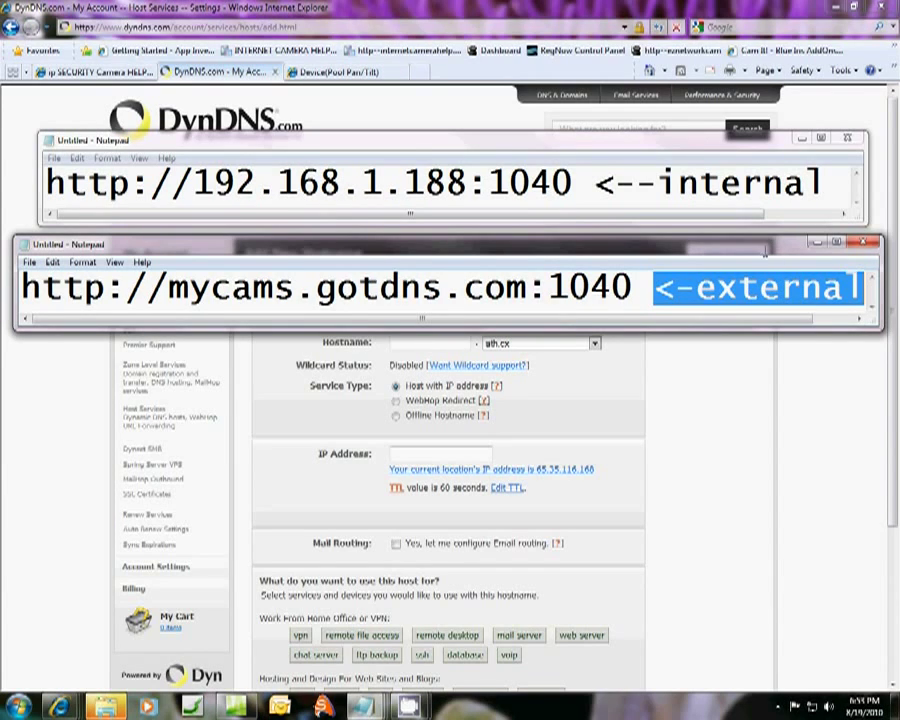
click(816, 242)
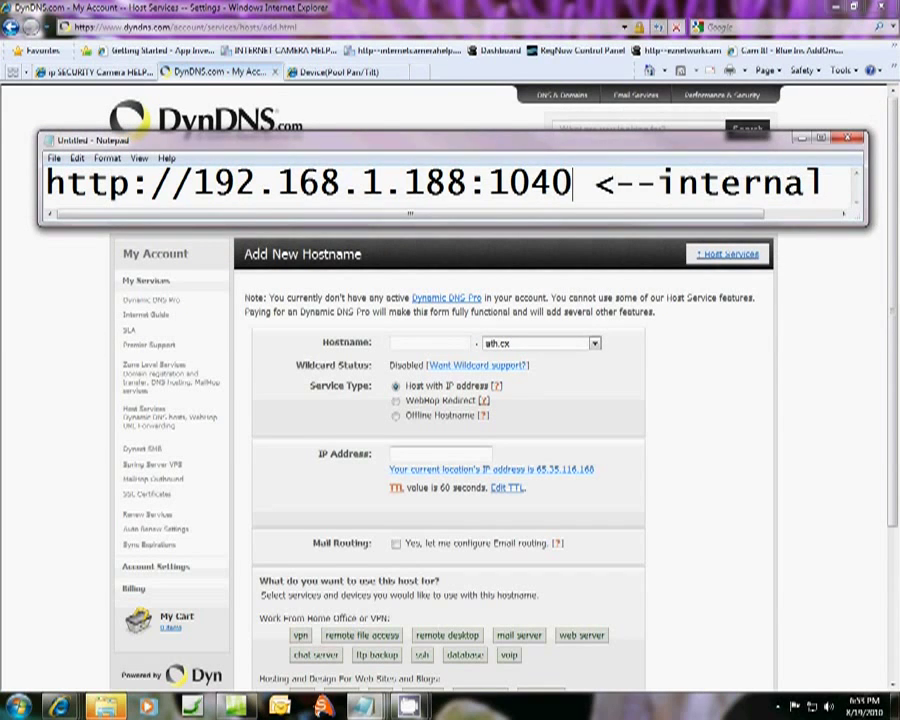
click(801, 138)
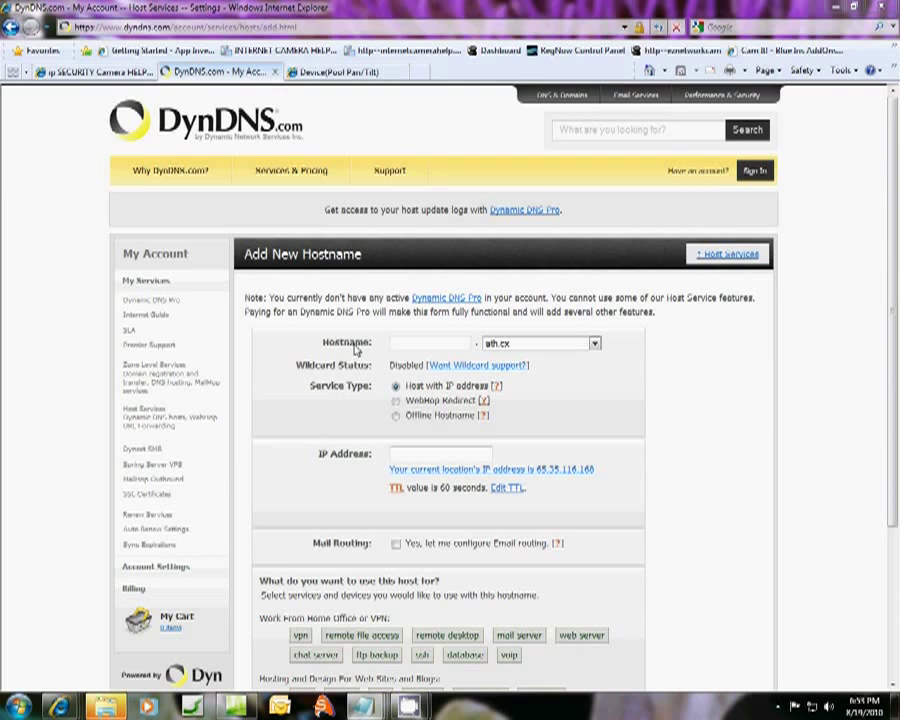
- Enter hostname ezcams and select gotdns.com from the domain list
click(410, 343)
text(ezcams)
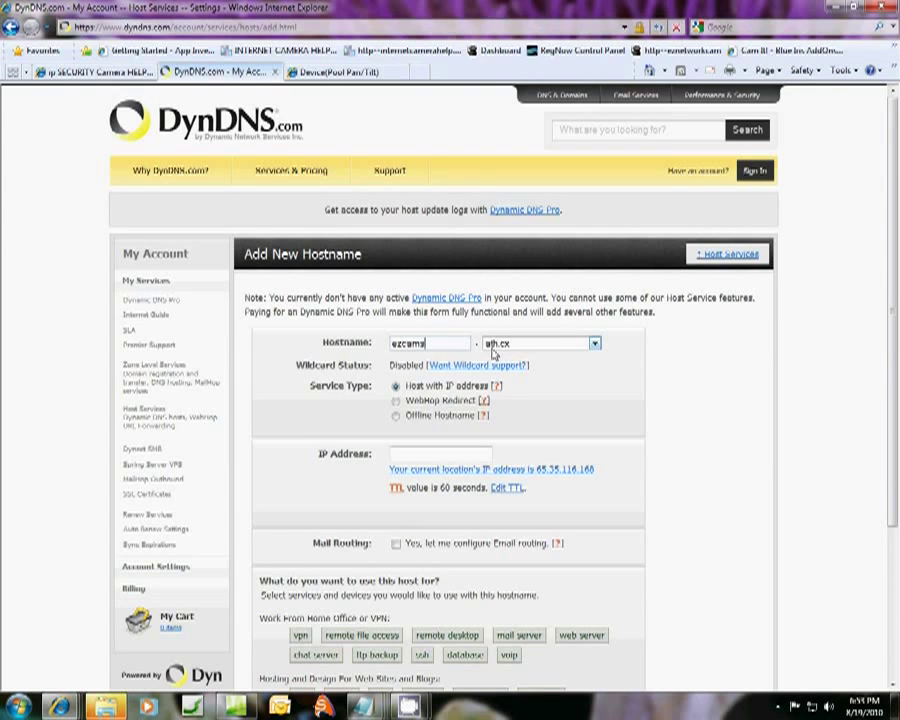
click(594, 344)
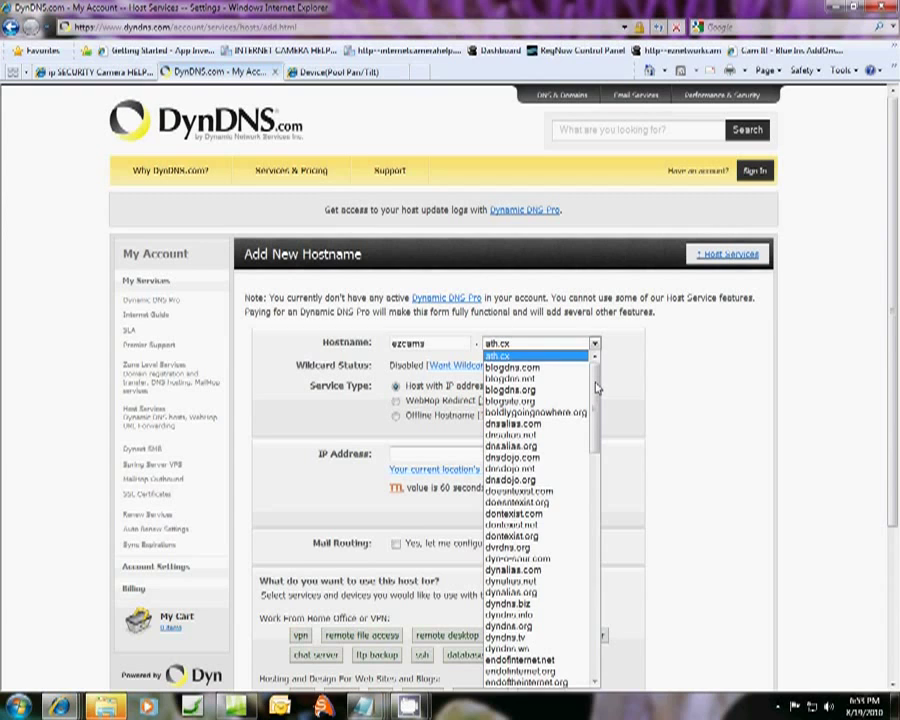
scroll(597, 385, down, 5)
scroll(580, 410, down, 5)
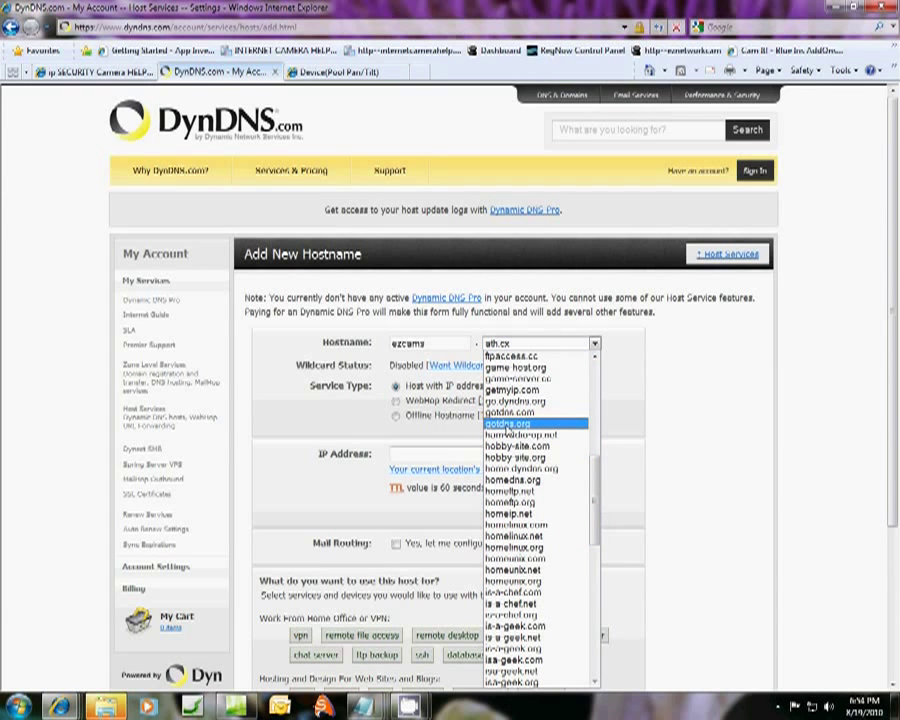
click(508, 412)
click(558, 372)
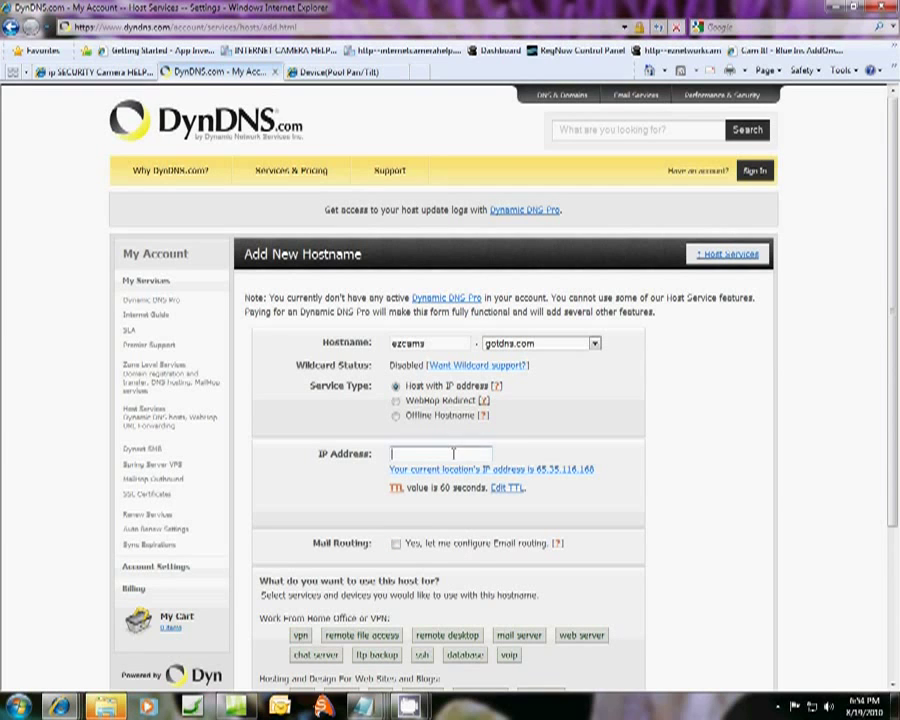
- Fill the current IP, tag the host as webcam, and add ezcams.gotdns.com to the cart
click(470, 469)
scroll(450, 556, down, 5)
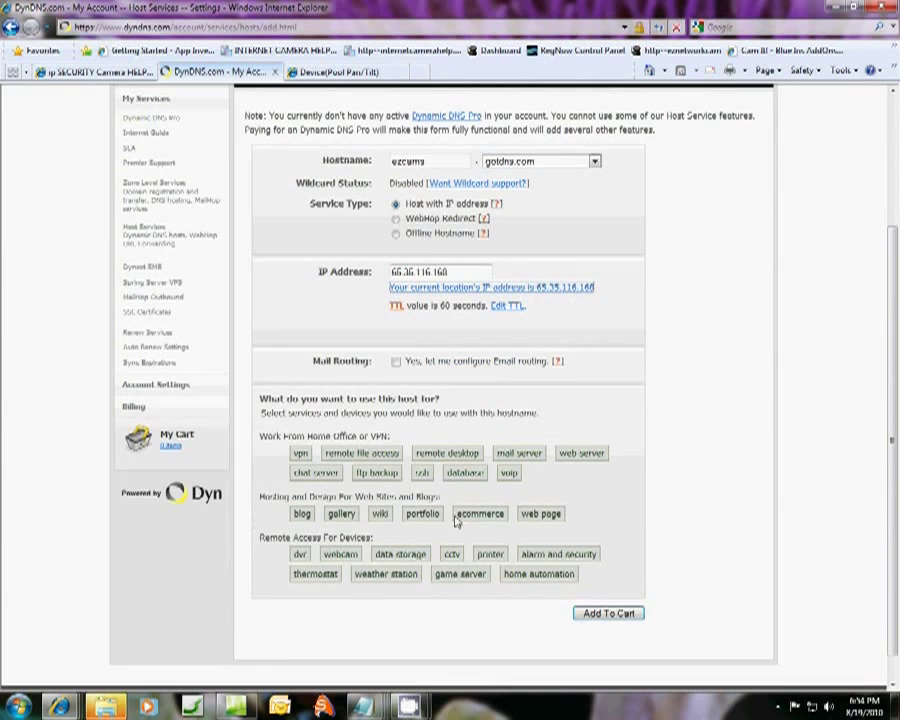
scroll(450, 500, down, 1)
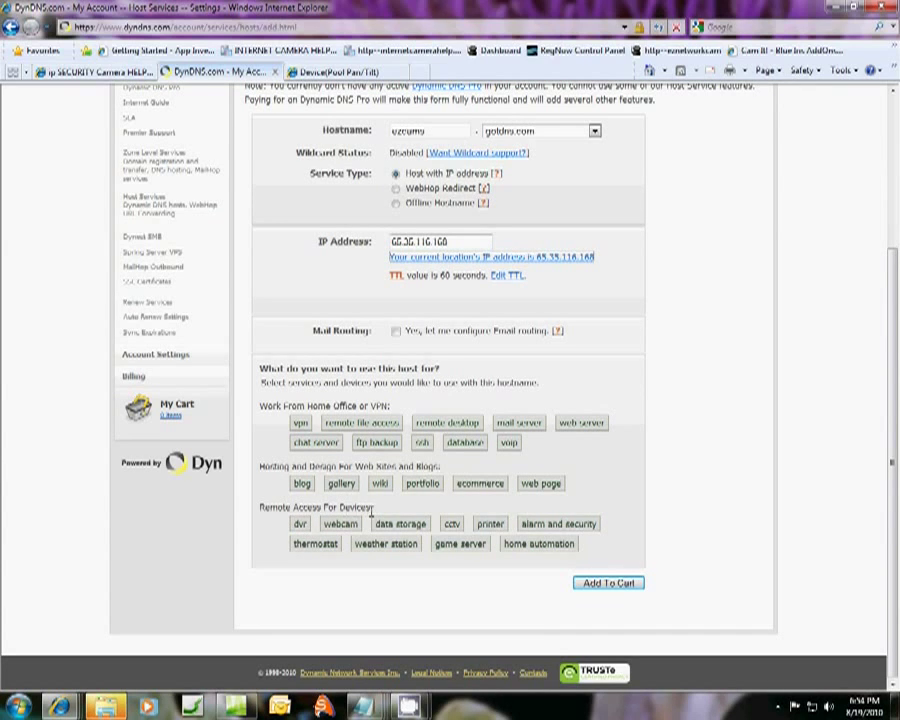
click(341, 524)
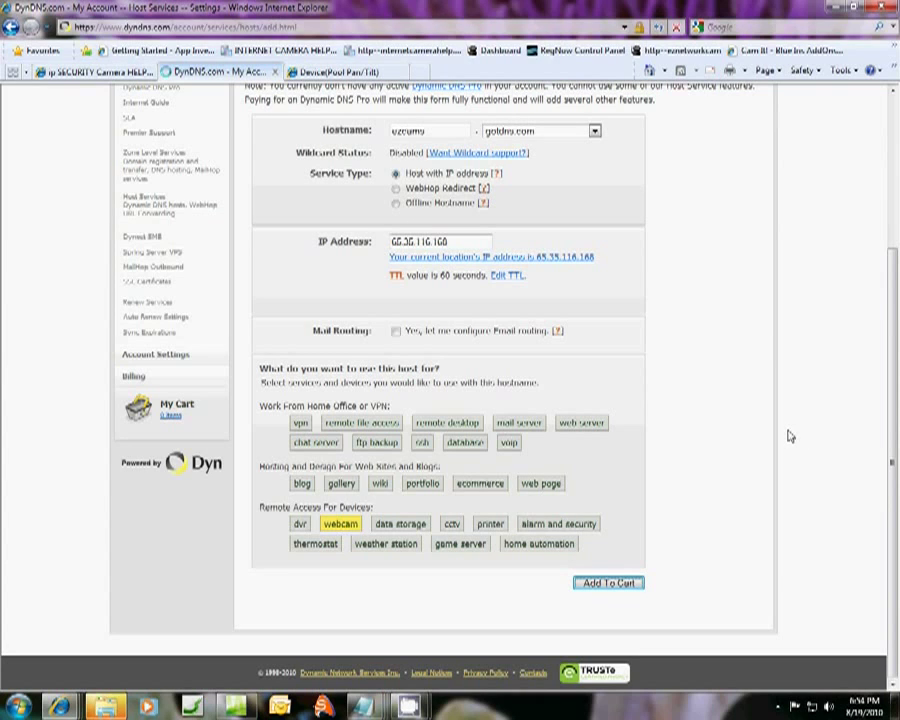
key(Return)
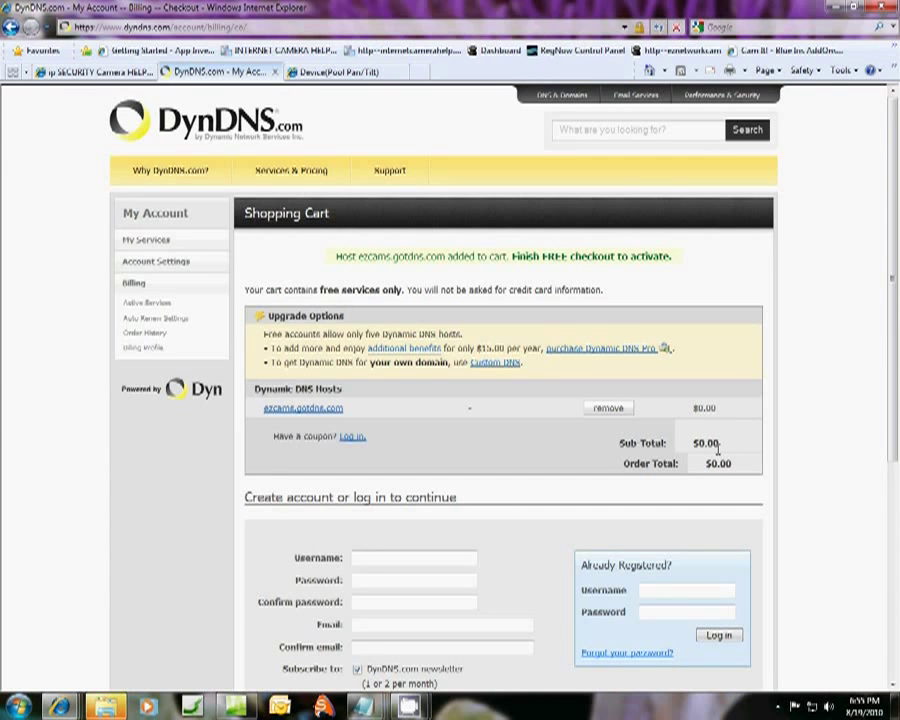
scroll(443, 278, down, 3)
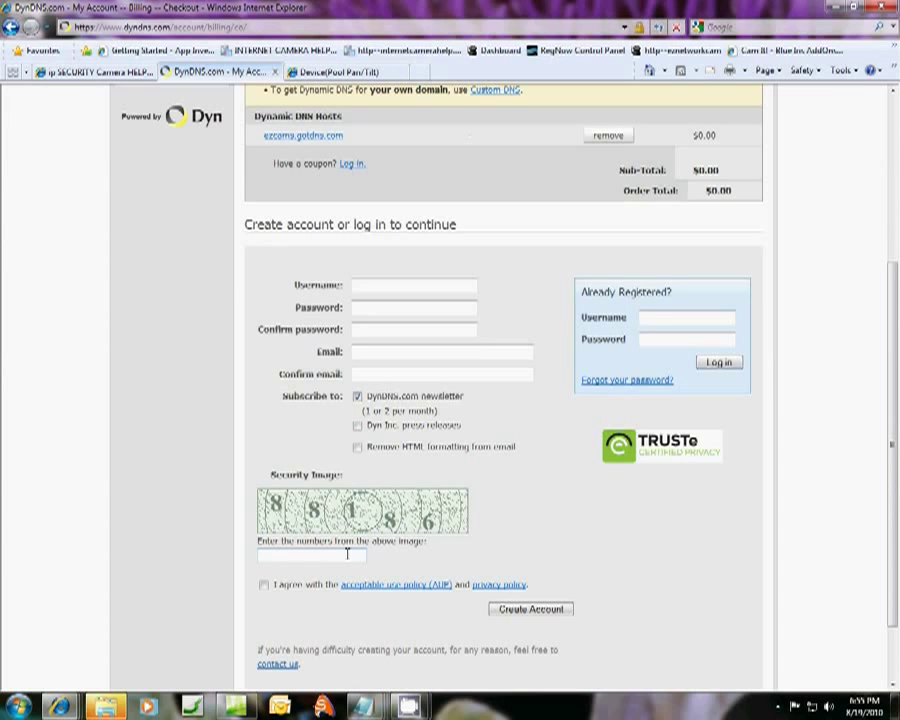
scroll(662, 577, down, 1)
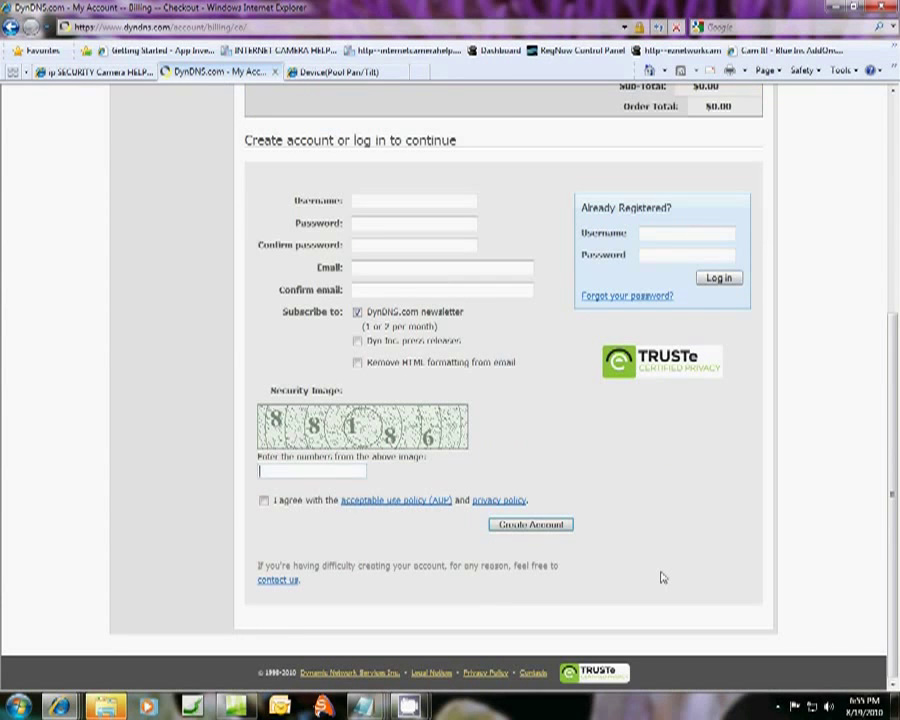
scroll(605, 515, up, 4)
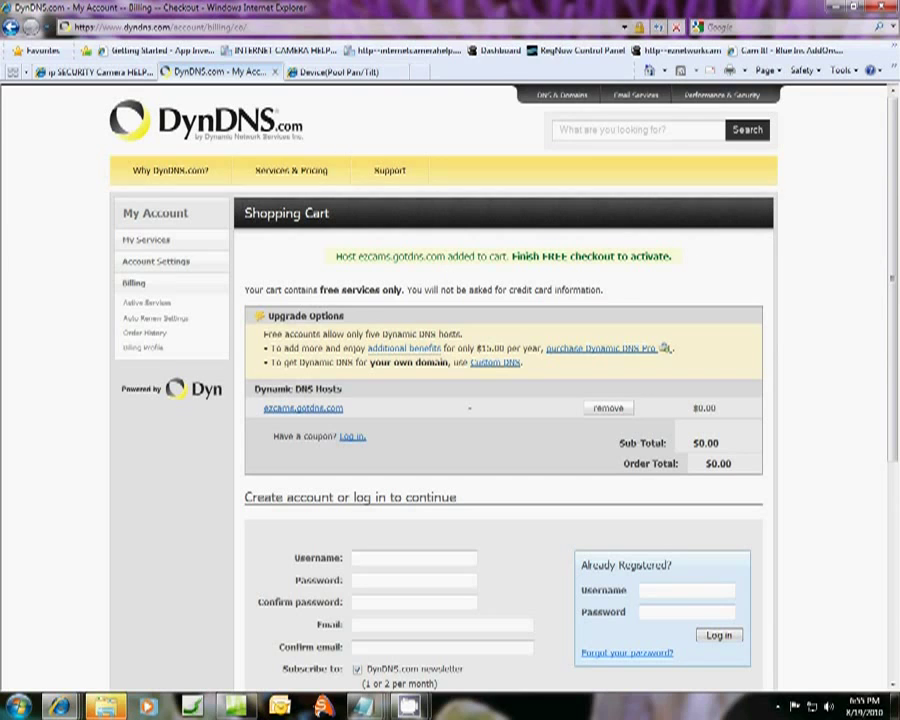
- Bring the Notepad notes with the internal camera address back over the cart page
key(alt+Tab)
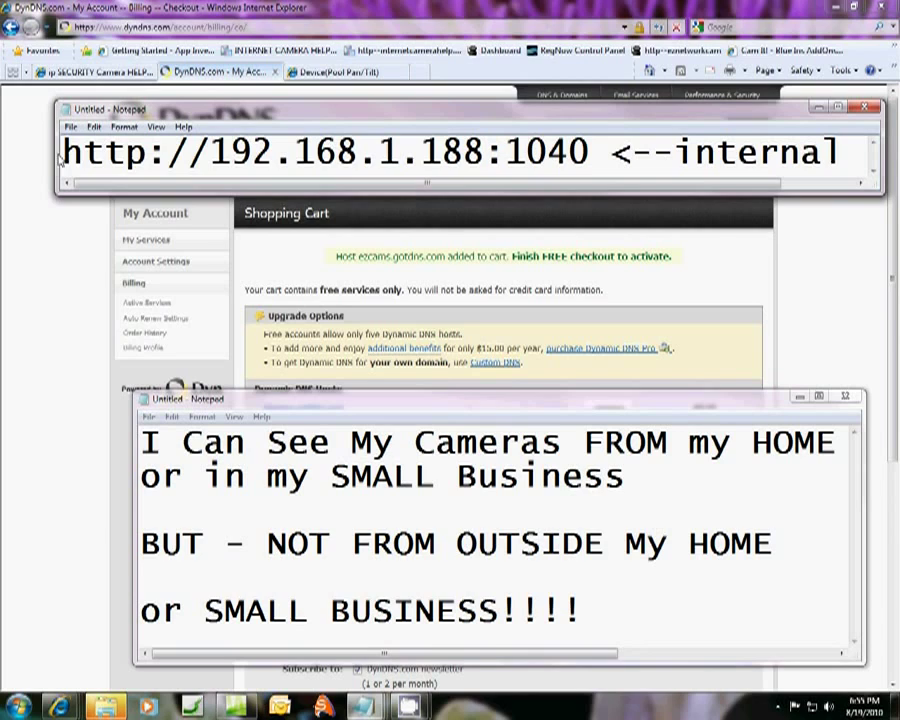
drag(65, 152, 600, 152)
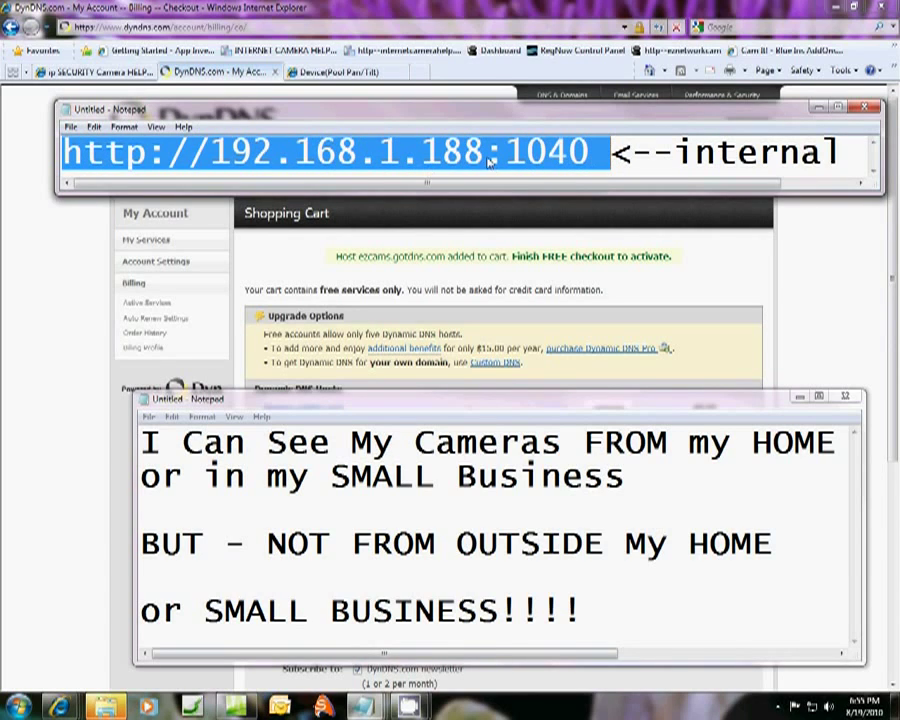
drag(590, 152, 62, 160)
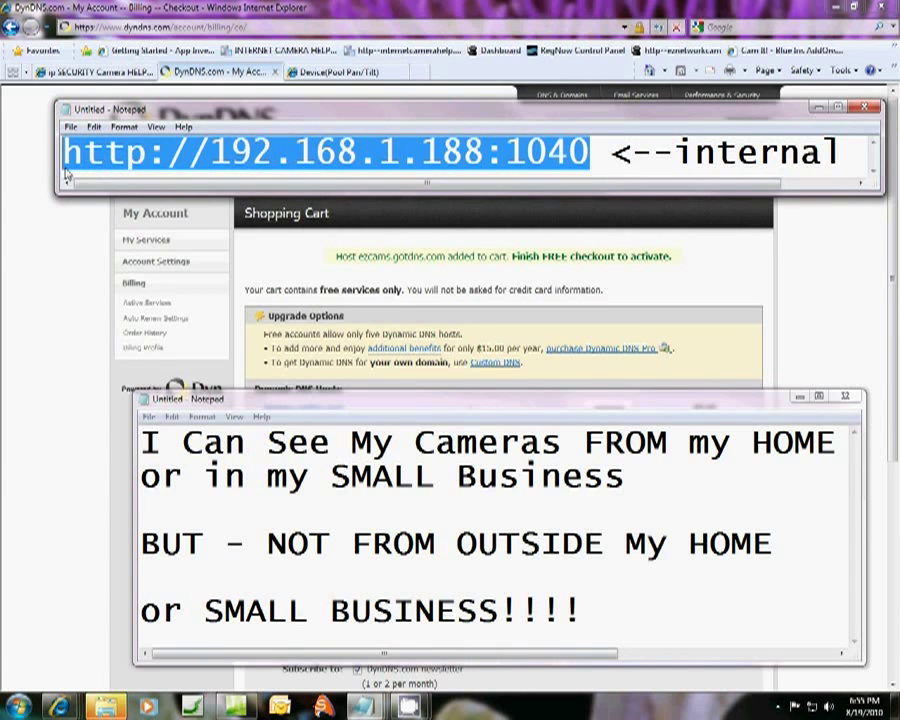
right_click(105, 150)
click(137, 193)
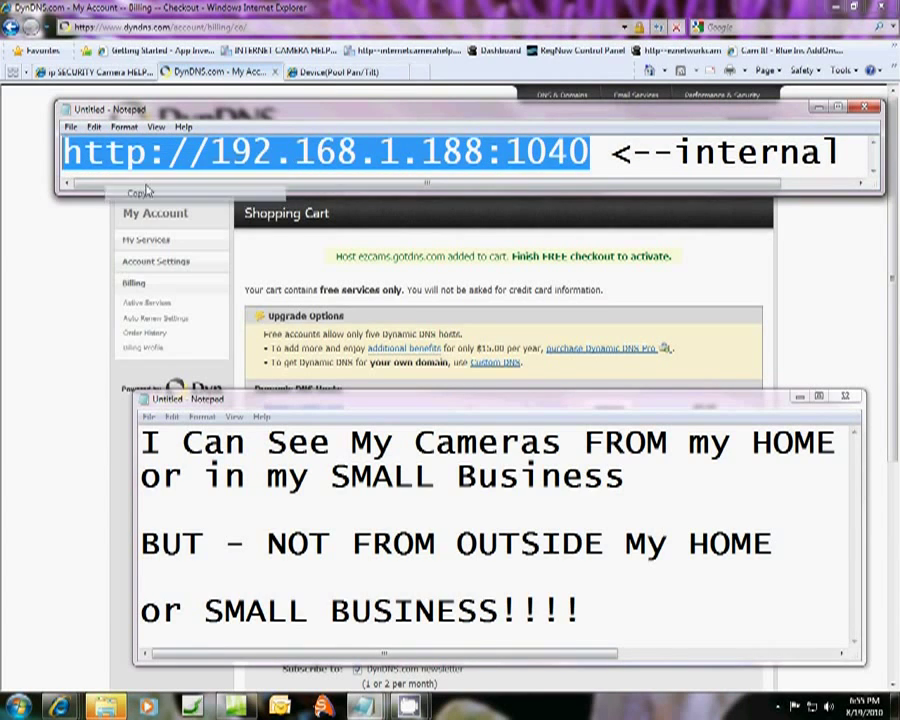
- Paste the internal address into a new browser tab and load the camera login
click(393, 72)
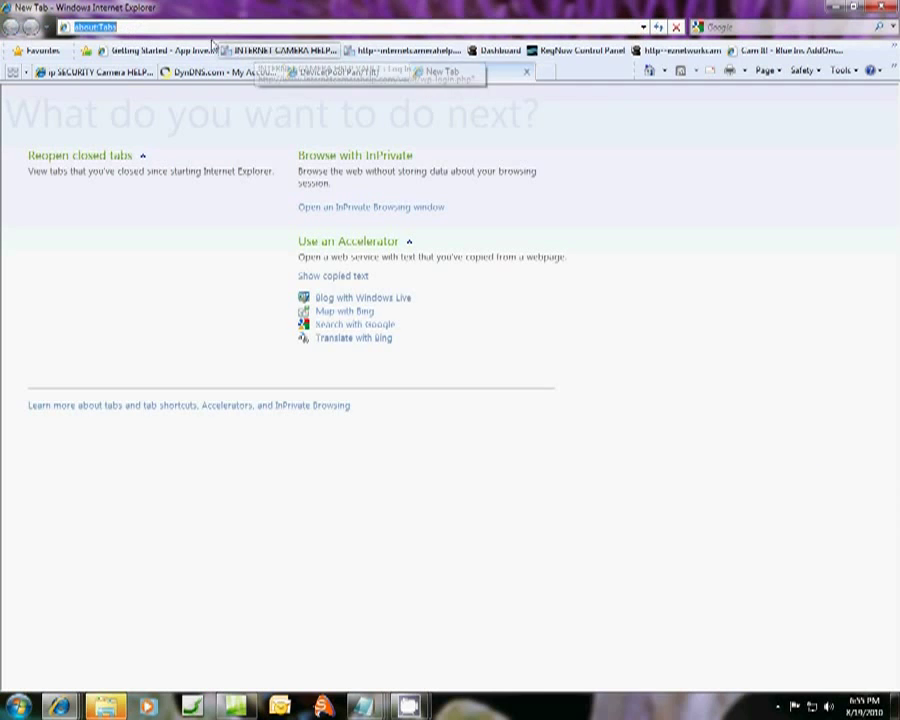
click(85, 27)
right_click(80, 27)
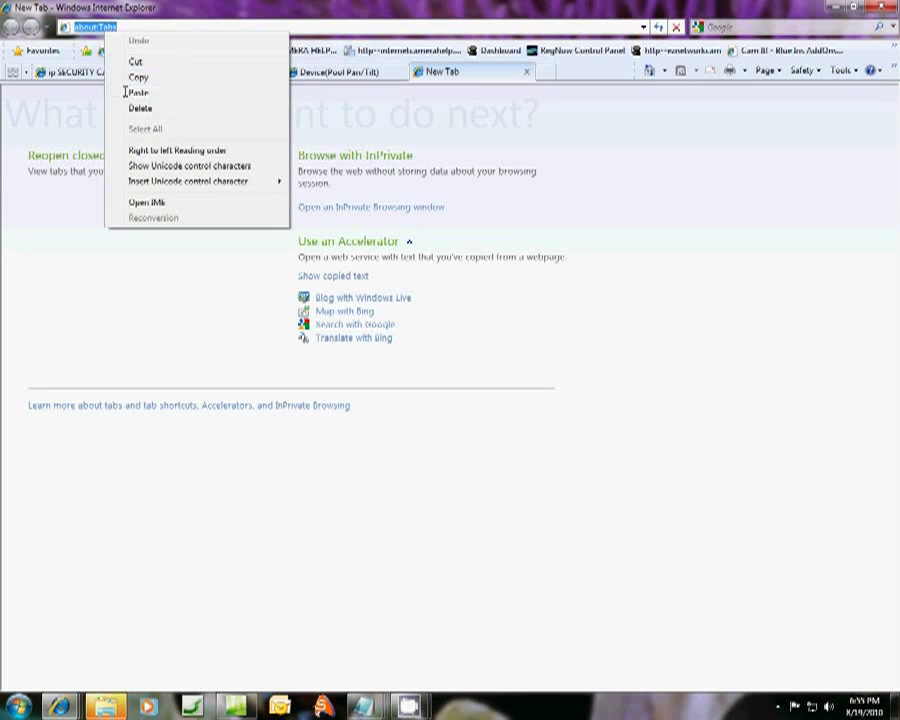
click(138, 92)
click(657, 27)
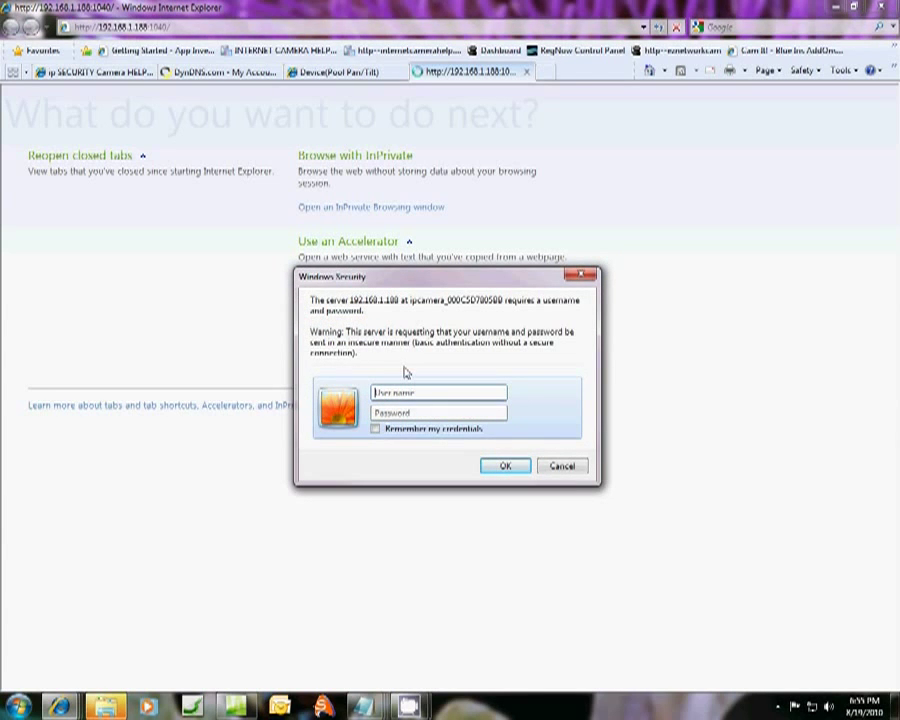
text(ad)
- Enter the camera password and sign in to the ActiveX viewing mode
key(Tab)
text(d)
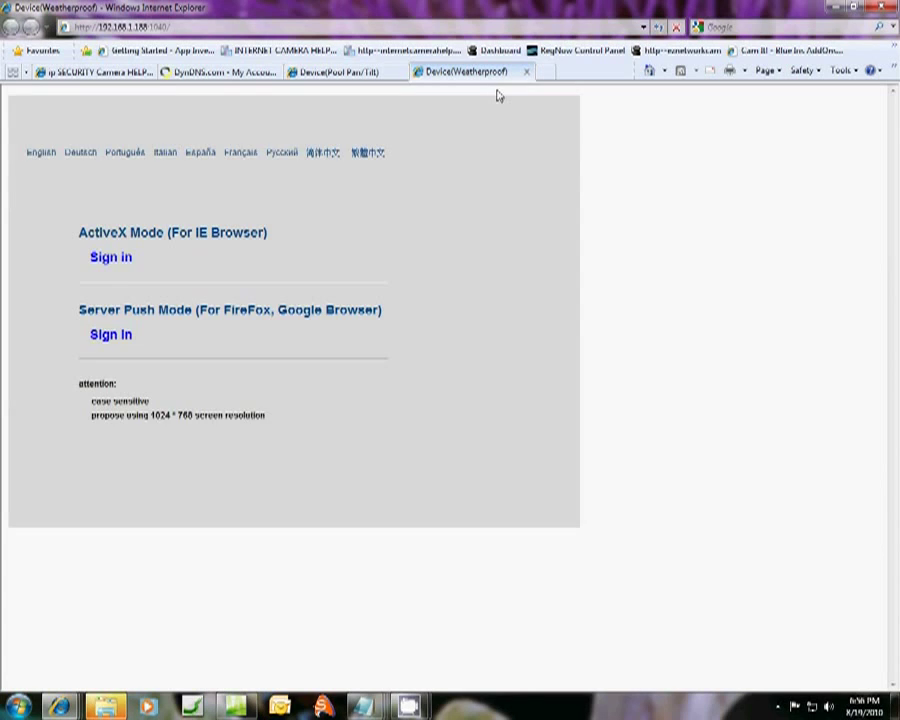
click(116, 262)
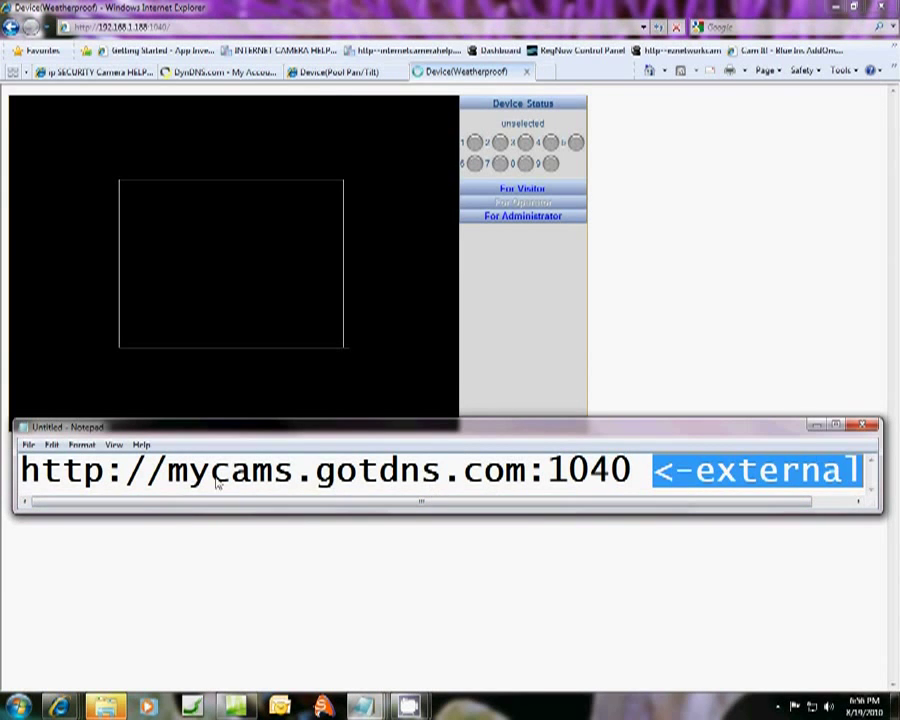
drag(170, 478, 565, 484)
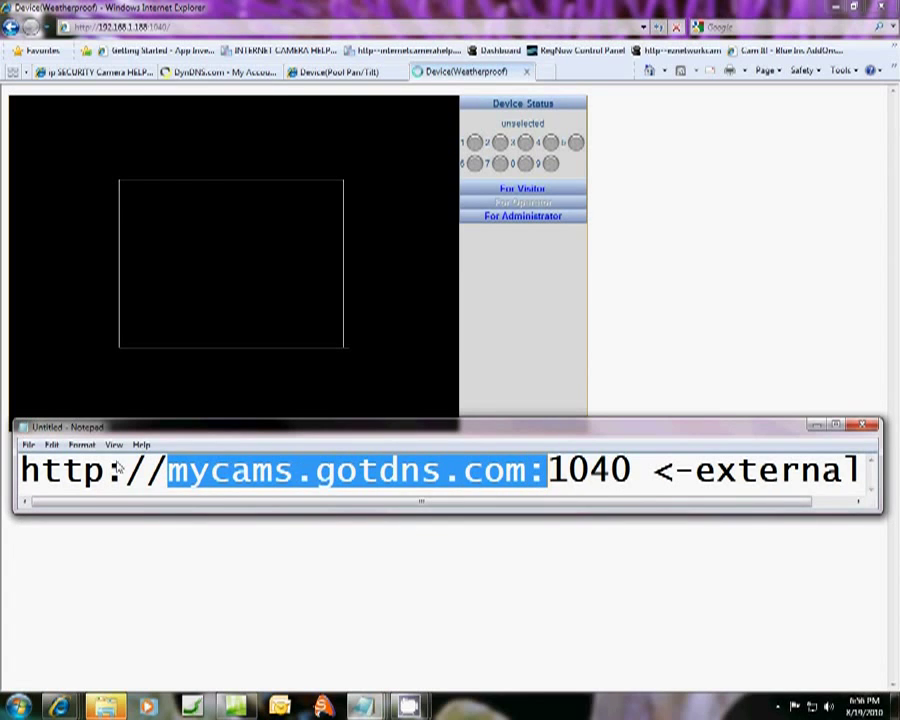
drag(20, 470, 629, 495)
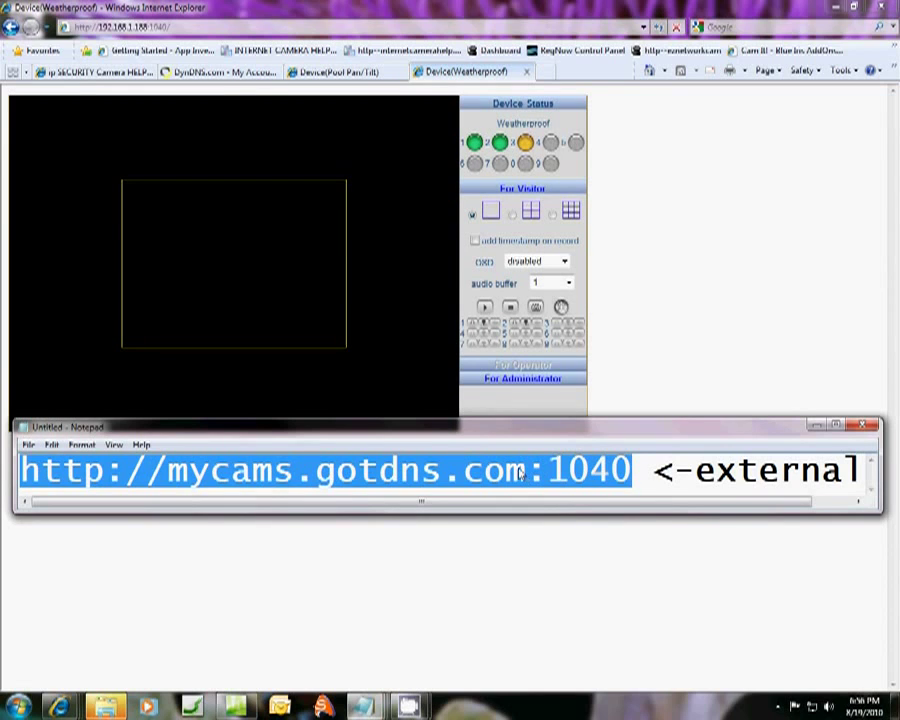
right_click(327, 478)
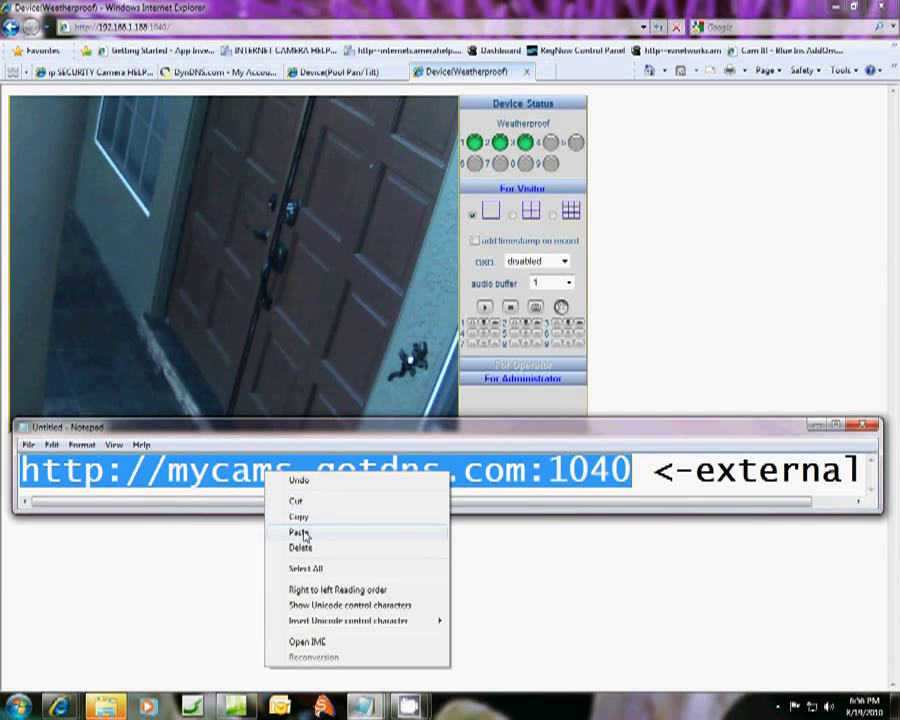
click(298, 517)
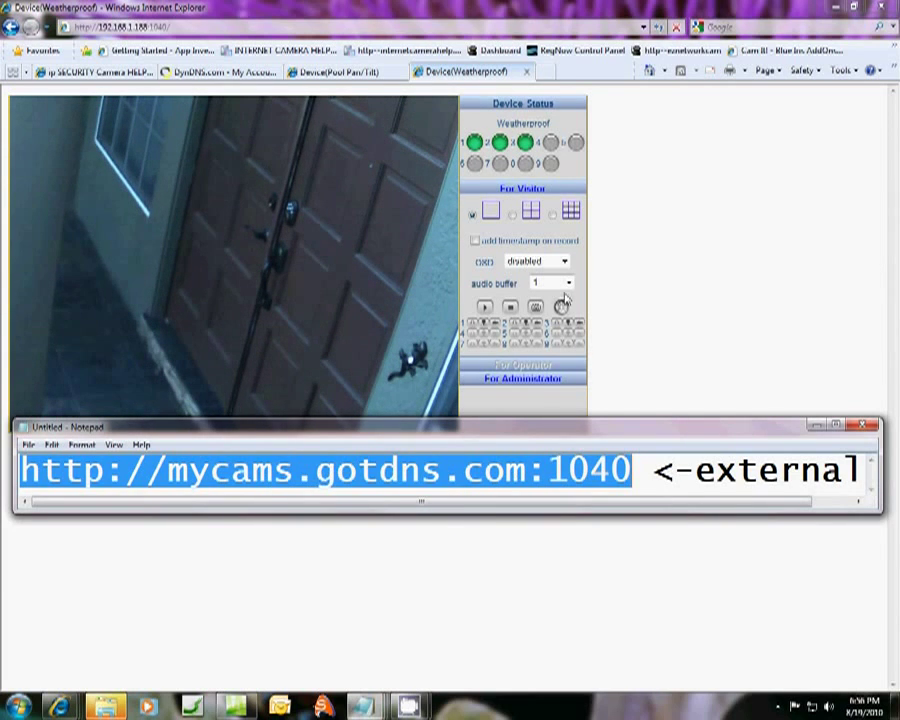
click(816, 425)
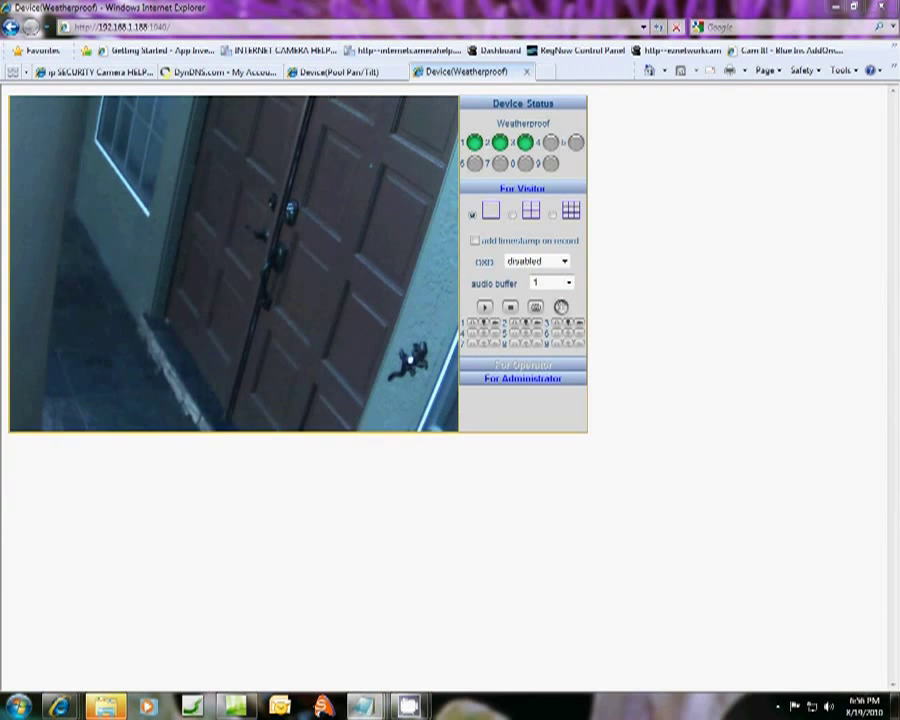
click(543, 72)
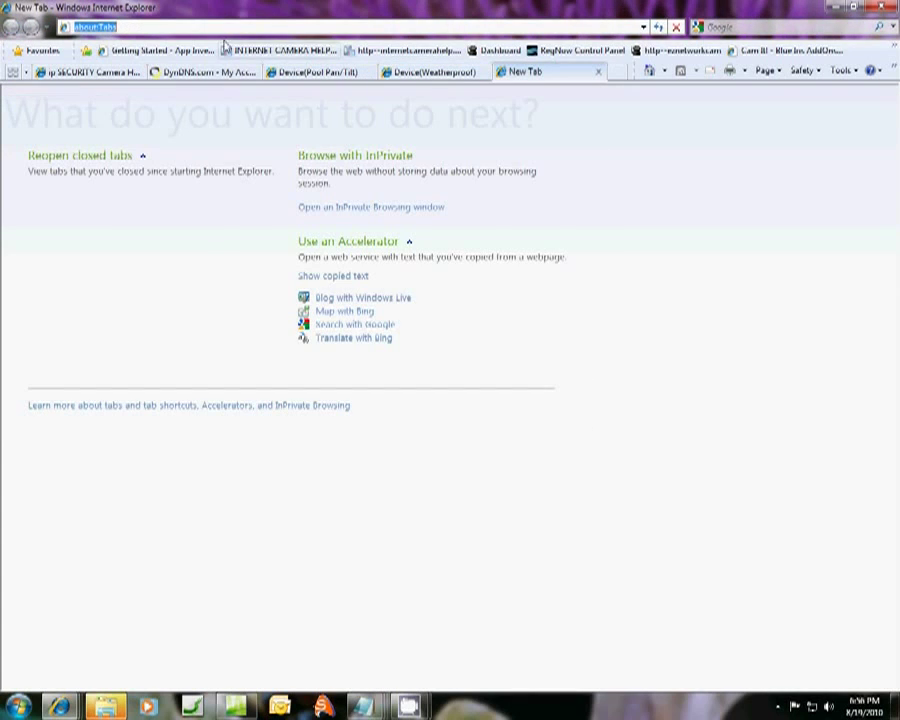
right_click(100, 27)
click(140, 86)
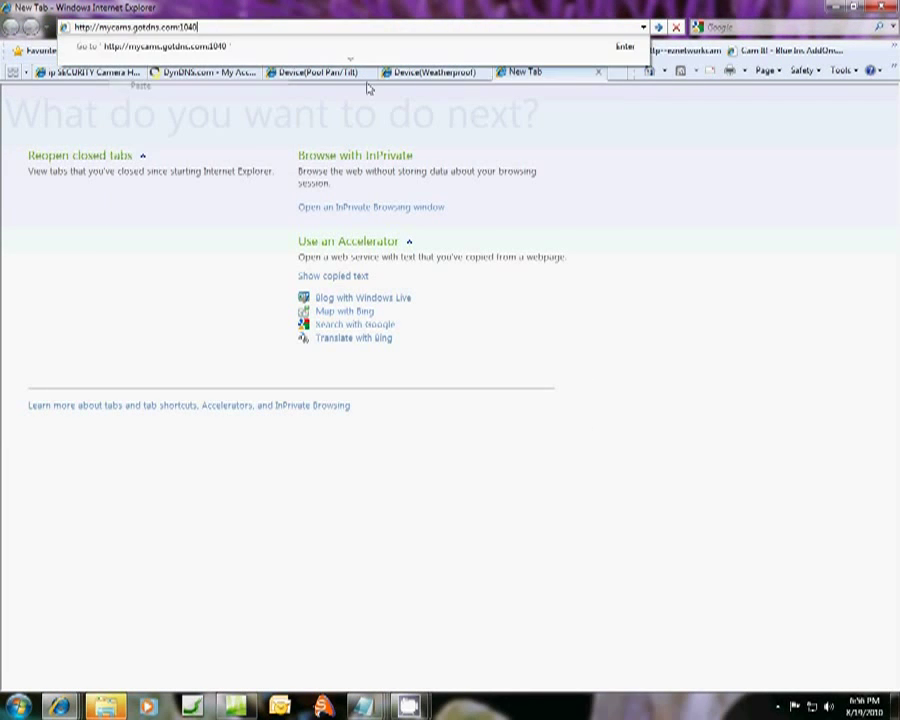
click(657, 27)
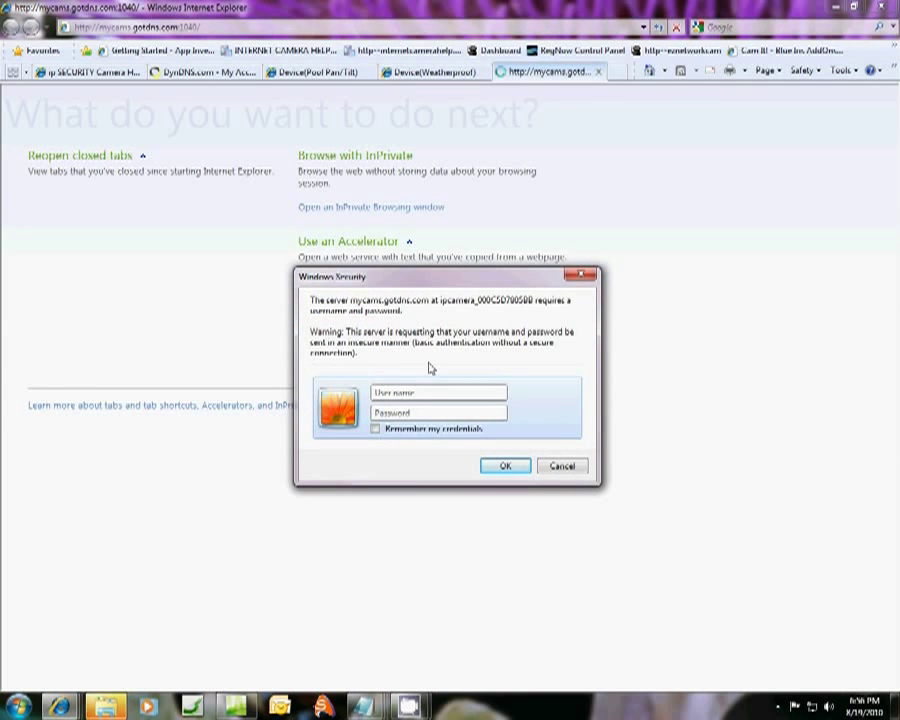
text(de)
text(dem)
click(504, 466)
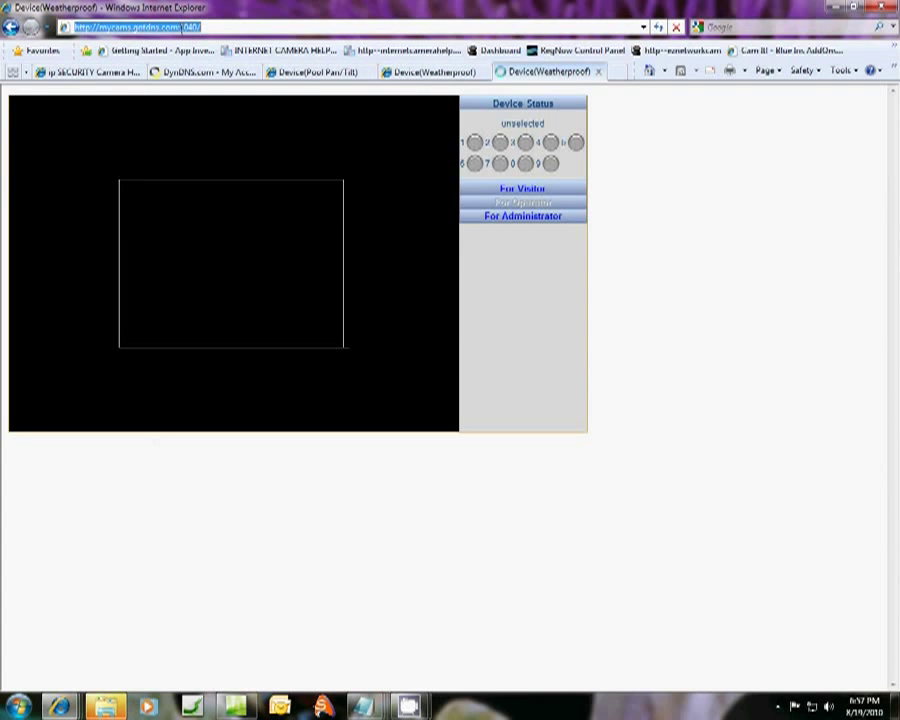
- Highlight the gotdns.com hostname and compare the internal-IP and external camera tabs
click(181, 27)
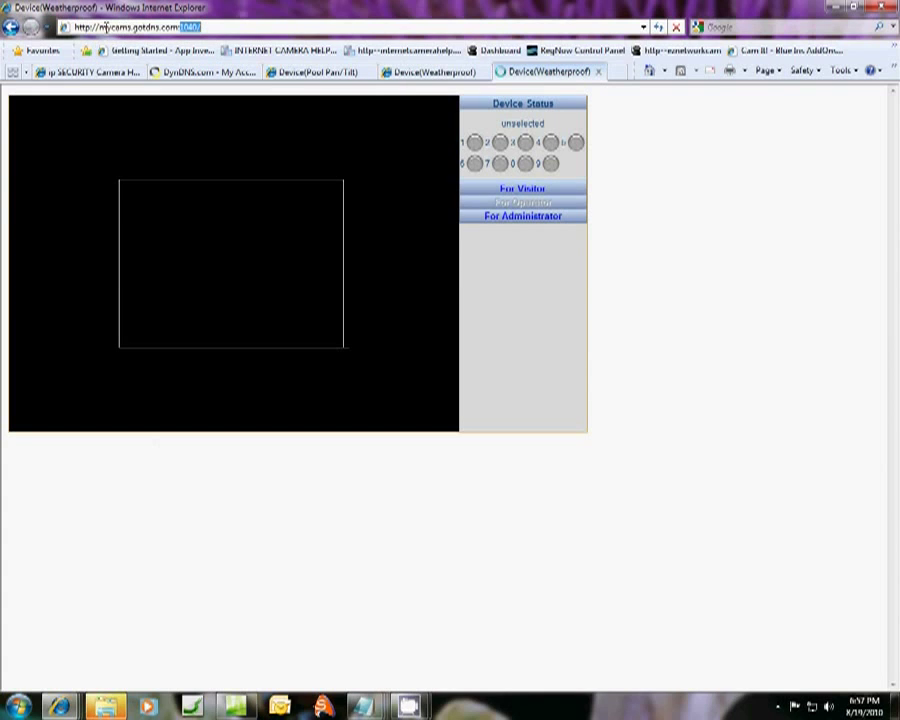
drag(97, 27, 205, 26)
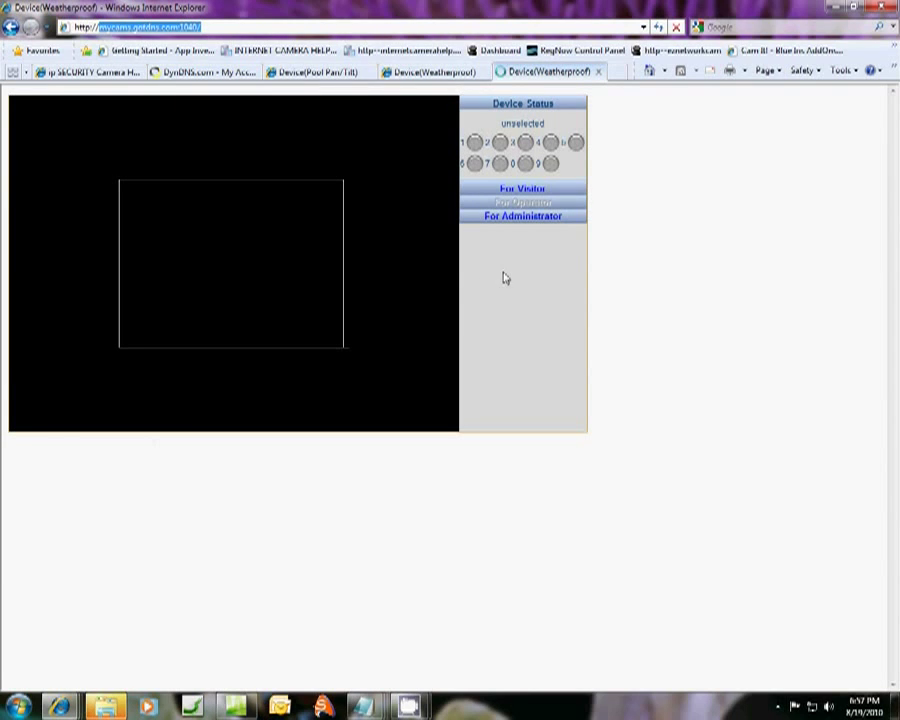
click(410, 73)
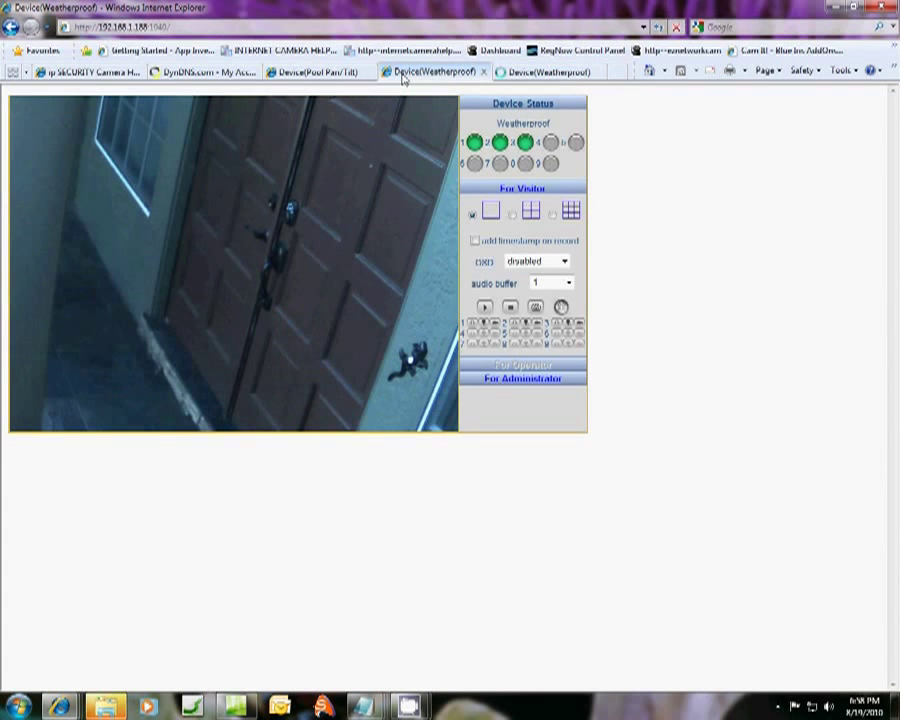
click(532, 72)
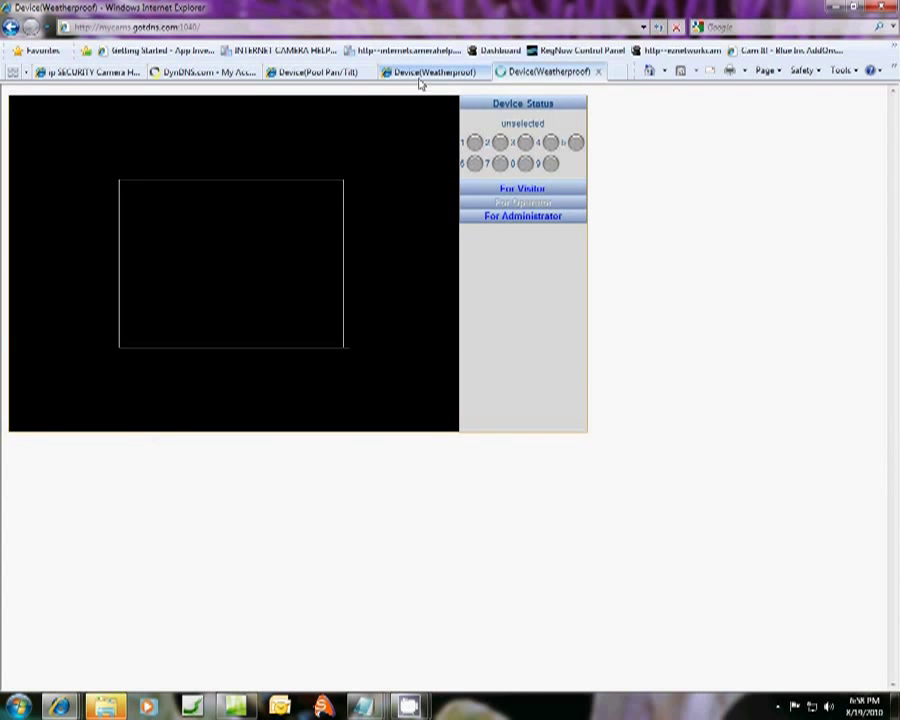
click(425, 73)
- Close the internal-IP camera tab, leaving only the external gotdns.com live view
click(485, 72)
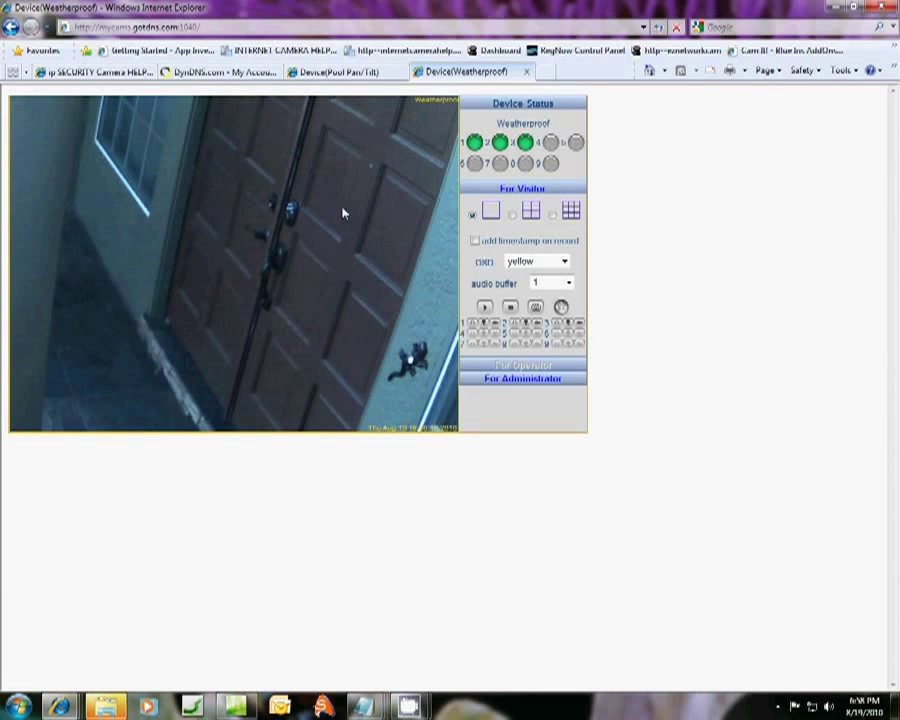
click(511, 216)
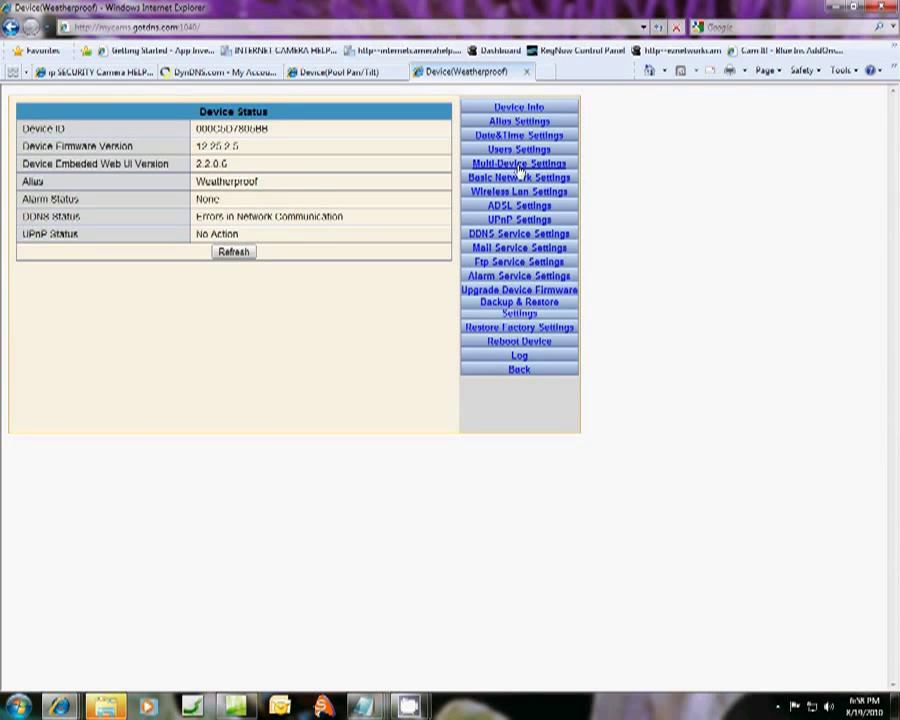
click(123, 27)
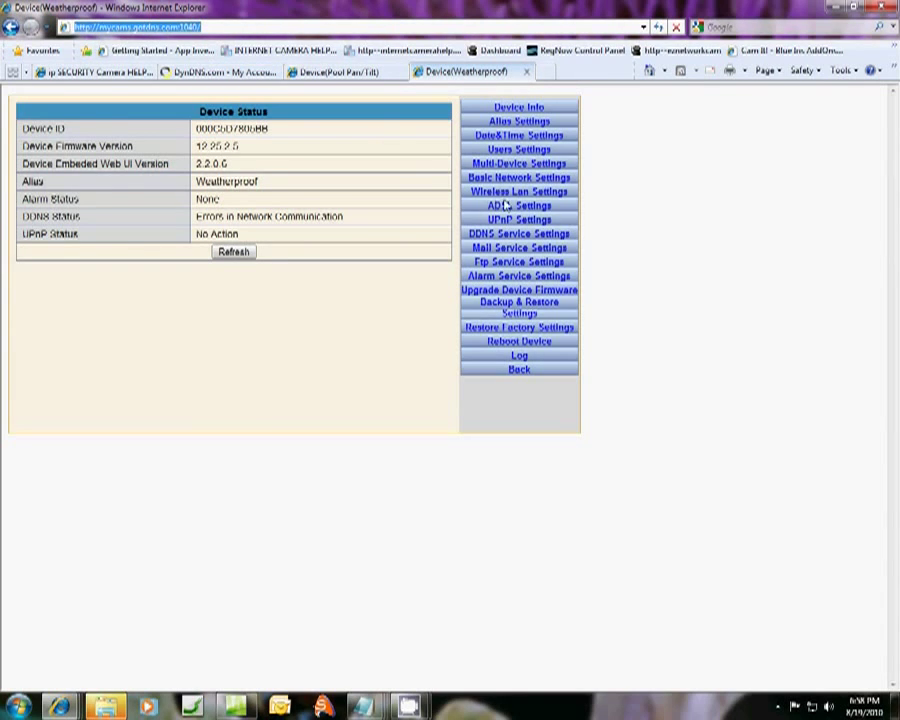
click(517, 371)
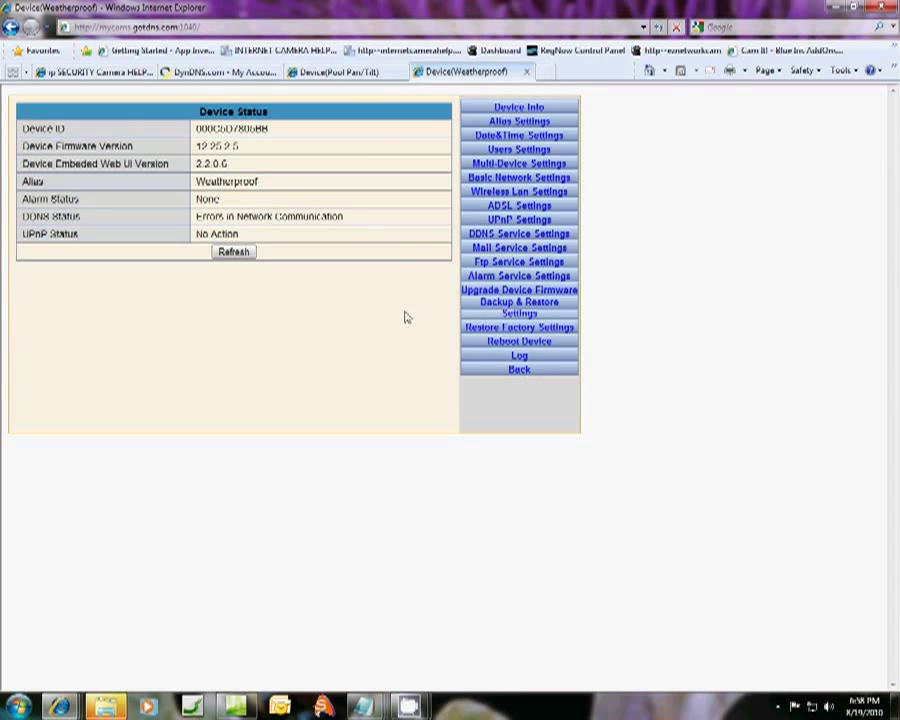